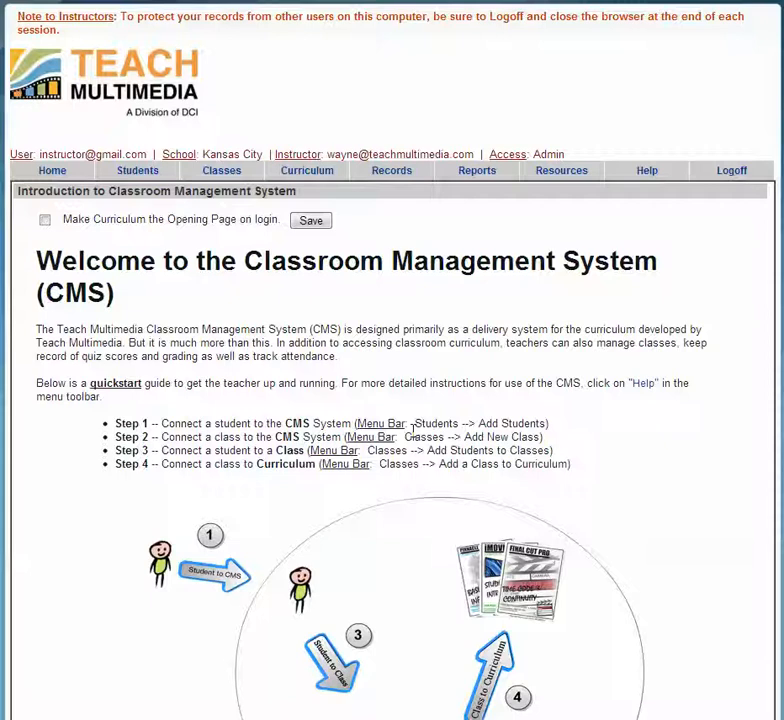
Open the attendance recording page for the 5th Hour Multimedia class.
mouse_move(411, 179)
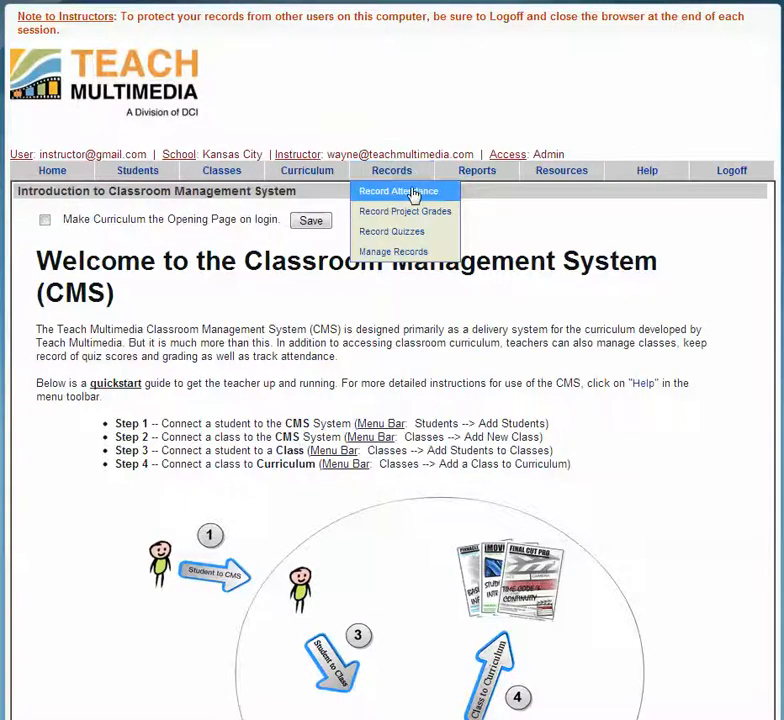
click(415, 194)
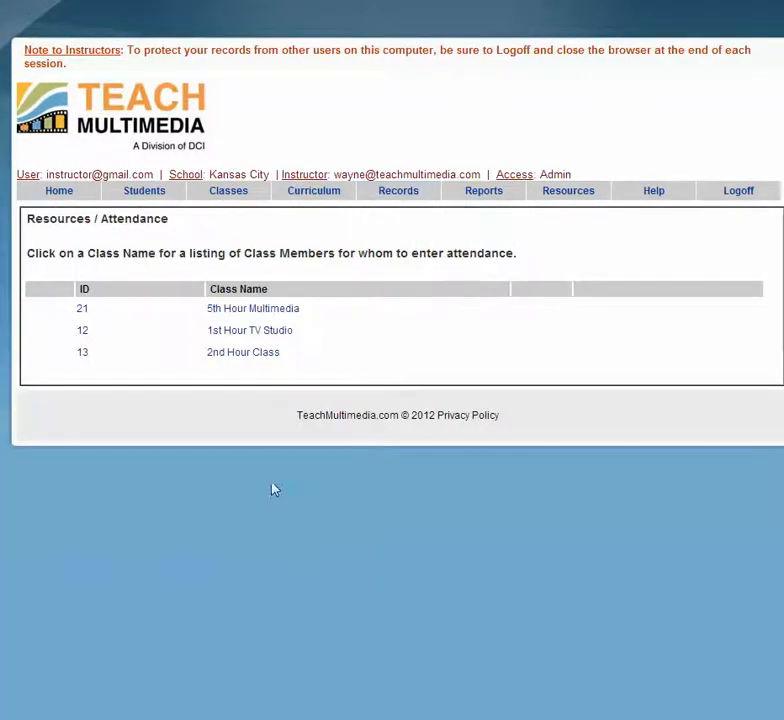
click(295, 312)
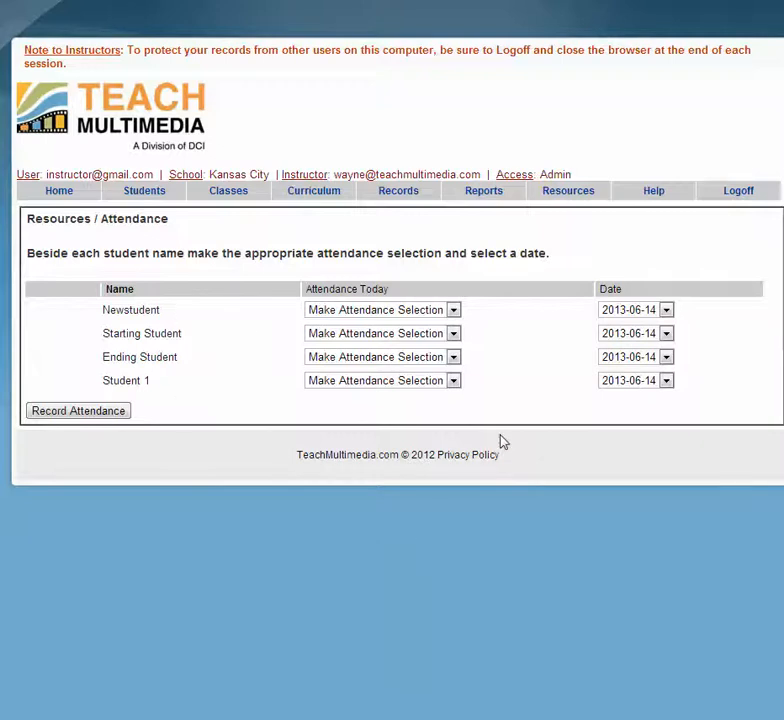
Mark Newstudent as Present, keeping the attendance date 2013-06-14.
click(457, 312)
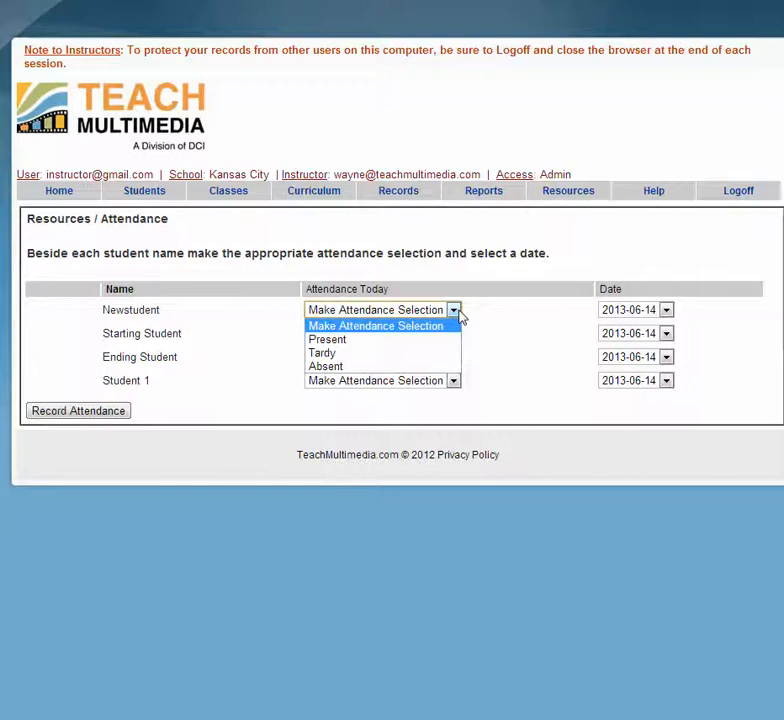
click(449, 340)
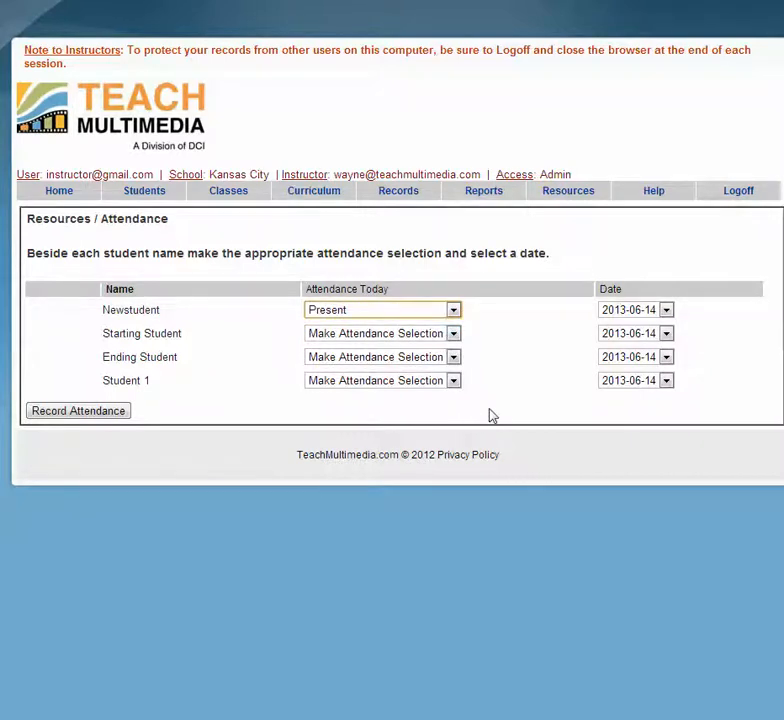
click(666, 313)
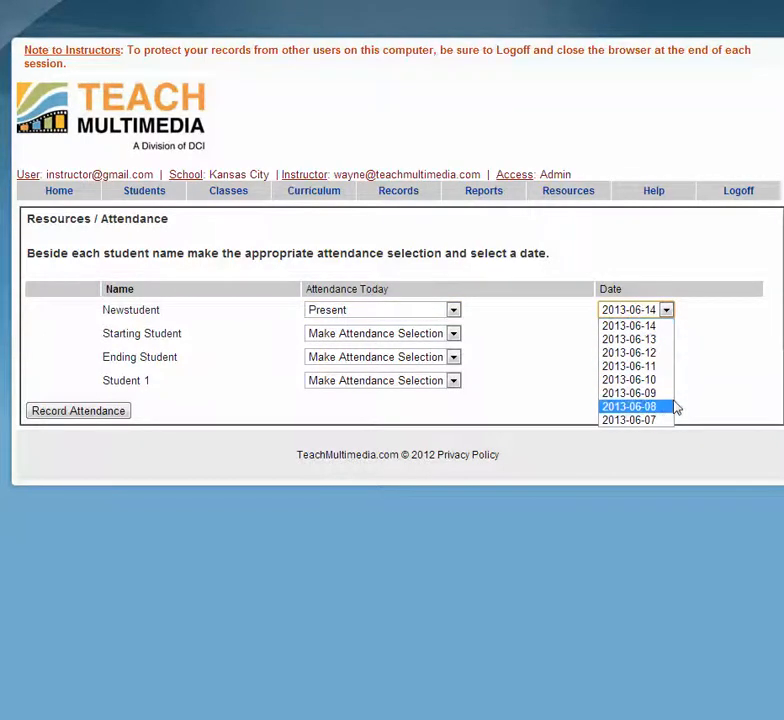
click(709, 344)
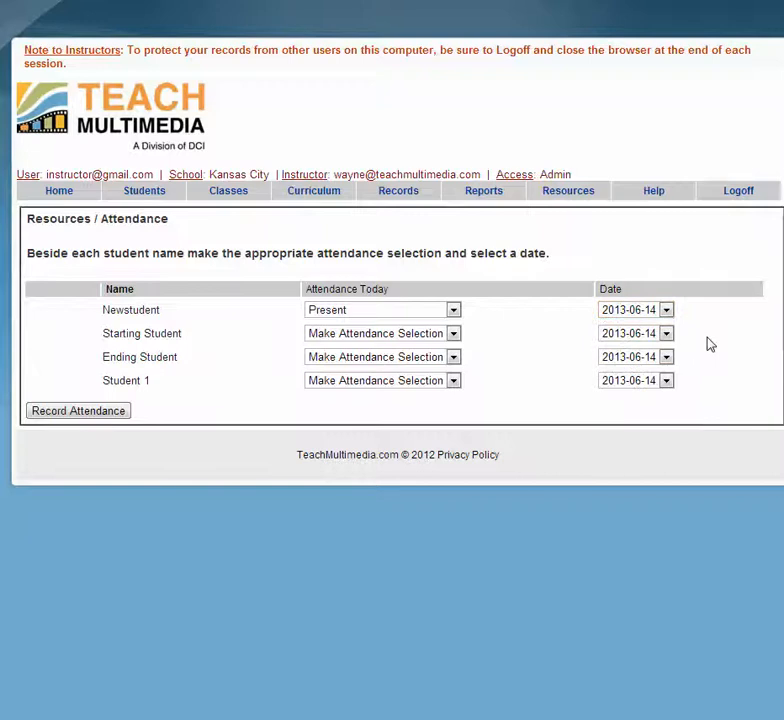
Mark Starting Student as Tardy, Ending Student as Present and Student 1 as Absent, and record the attendance.
click(455, 334)
click(451, 377)
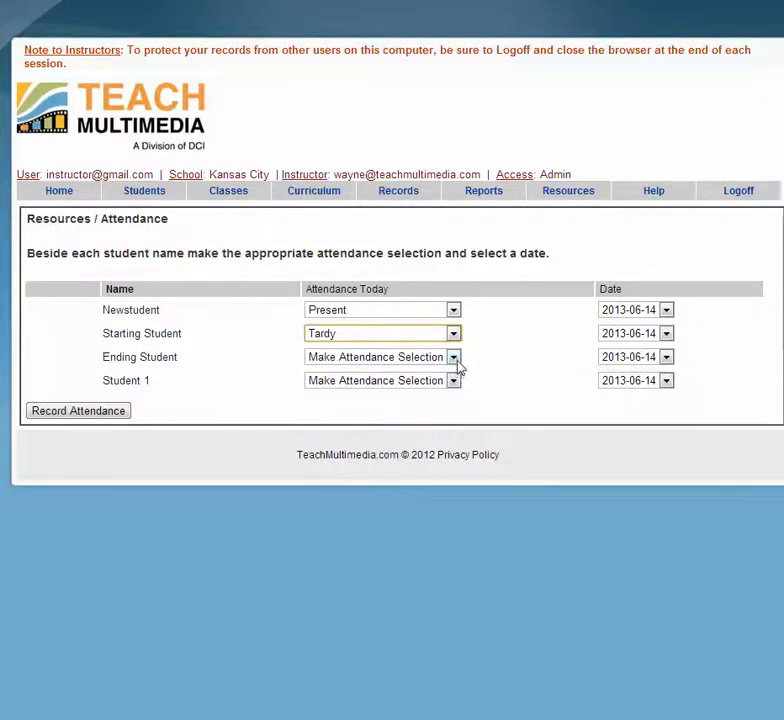
click(453, 357)
click(452, 392)
click(453, 386)
click(449, 437)
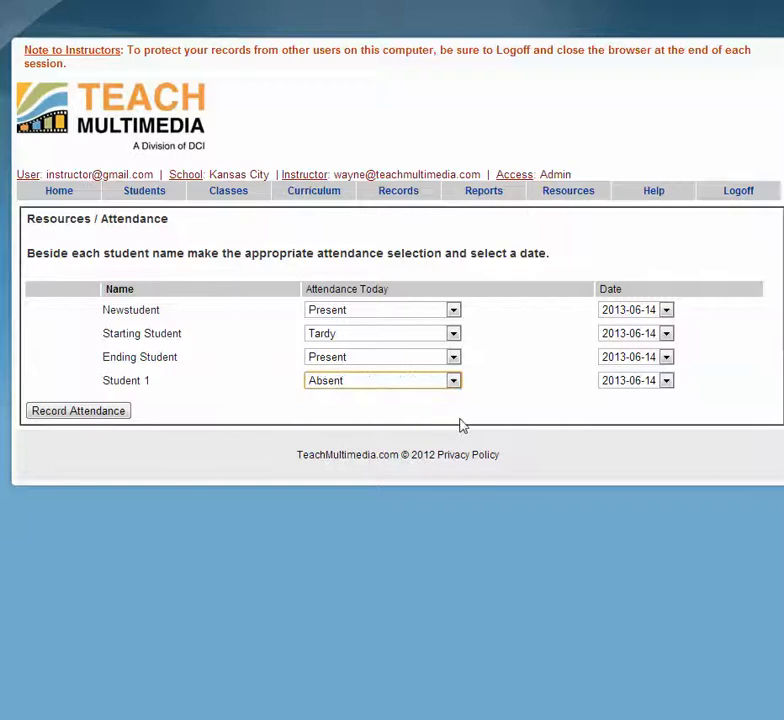
click(107, 416)
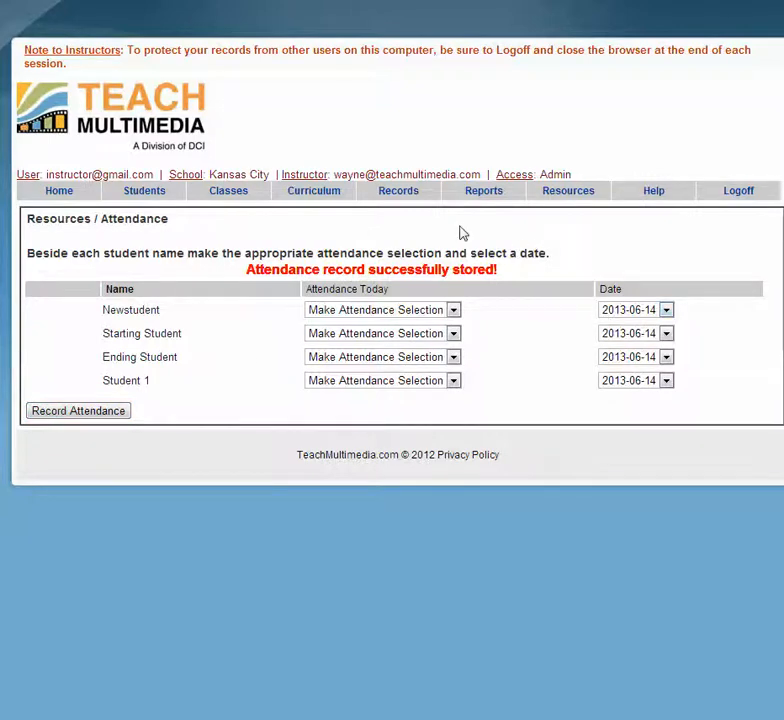
Open project grade recording for the class and enter "Morning Announcements" as Newstudent's project name.
mouse_move(415, 196)
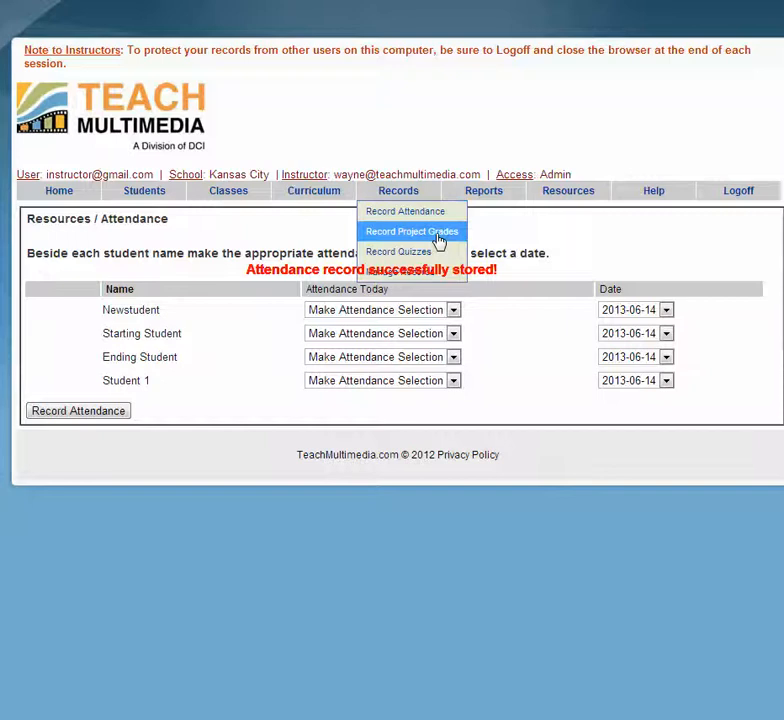
click(437, 236)
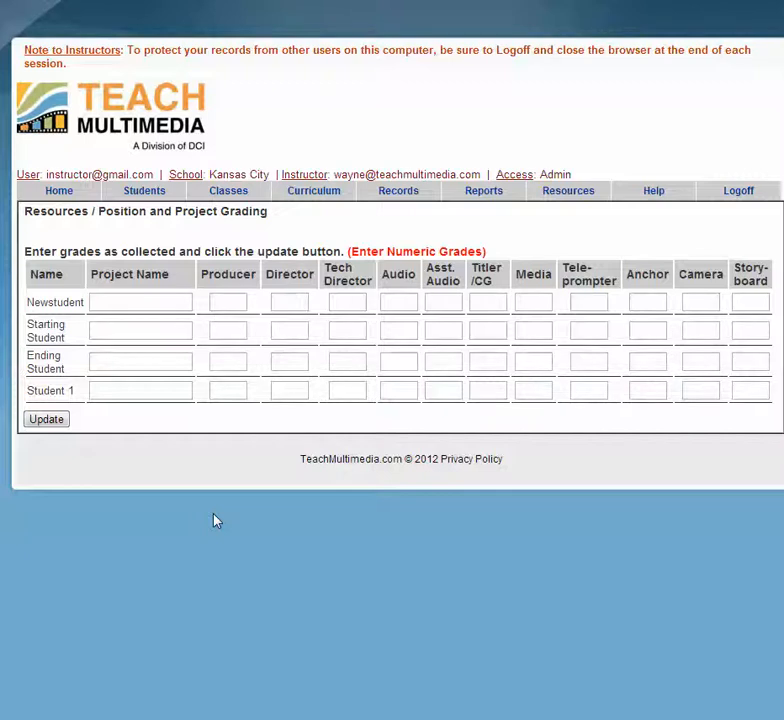
click(187, 303)
text(Morn)
text(ing Annou)
text(ncements)
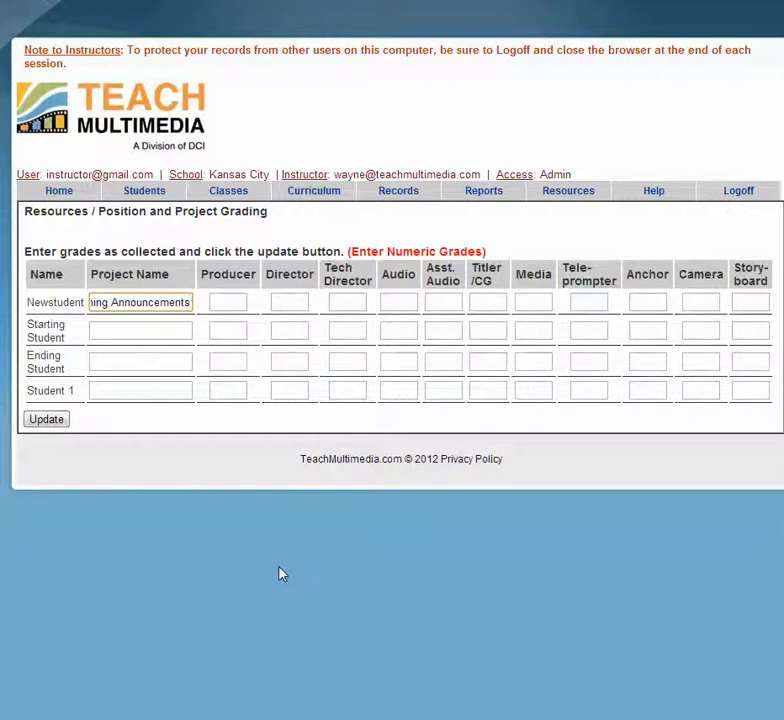
Copy Newstudent's project name to Starting Student, Ending Student and Student 1.
key(ctrl+a)
key(ctrl+c)
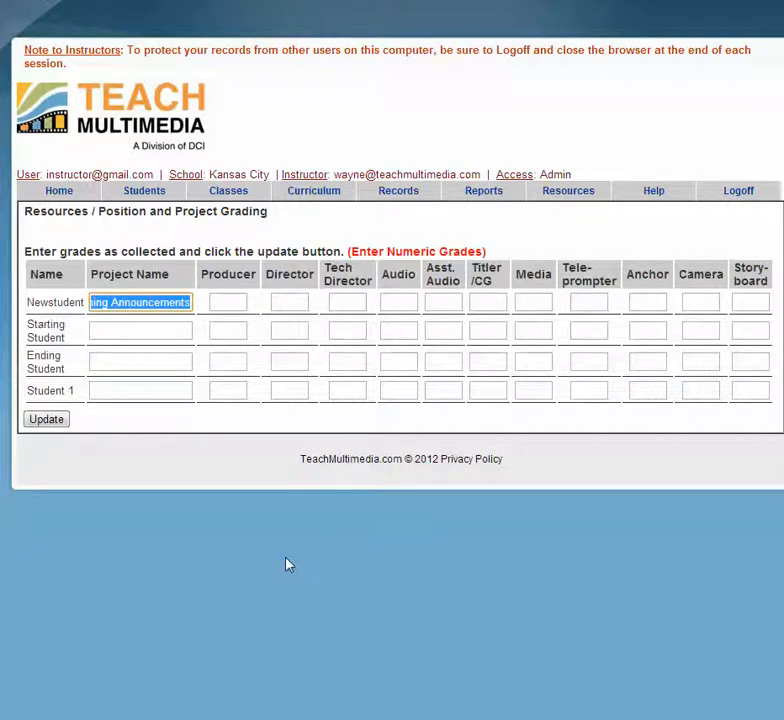
click(180, 329)
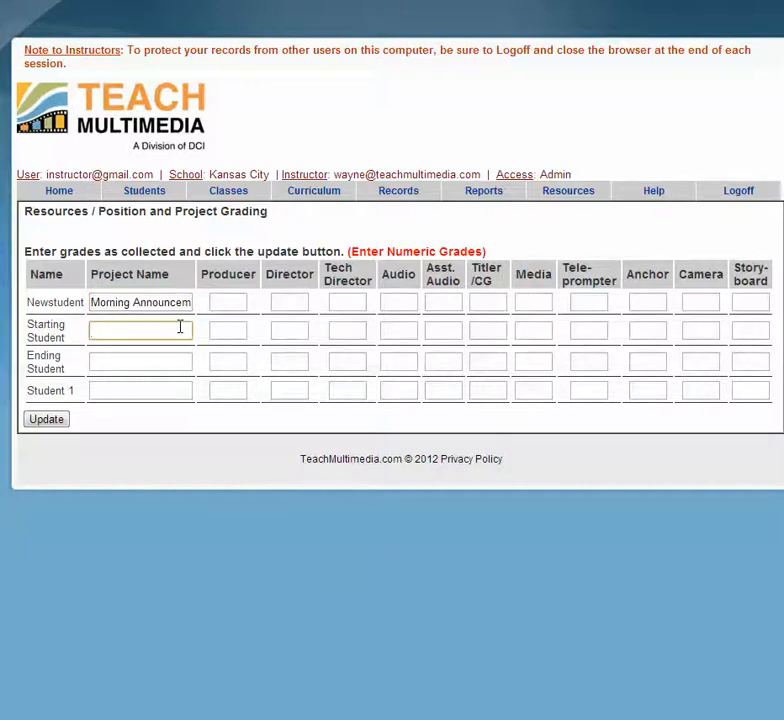
key(ctrl+v)
click(179, 361)
key(ctrl+v)
click(182, 390)
key(ctrl+v)
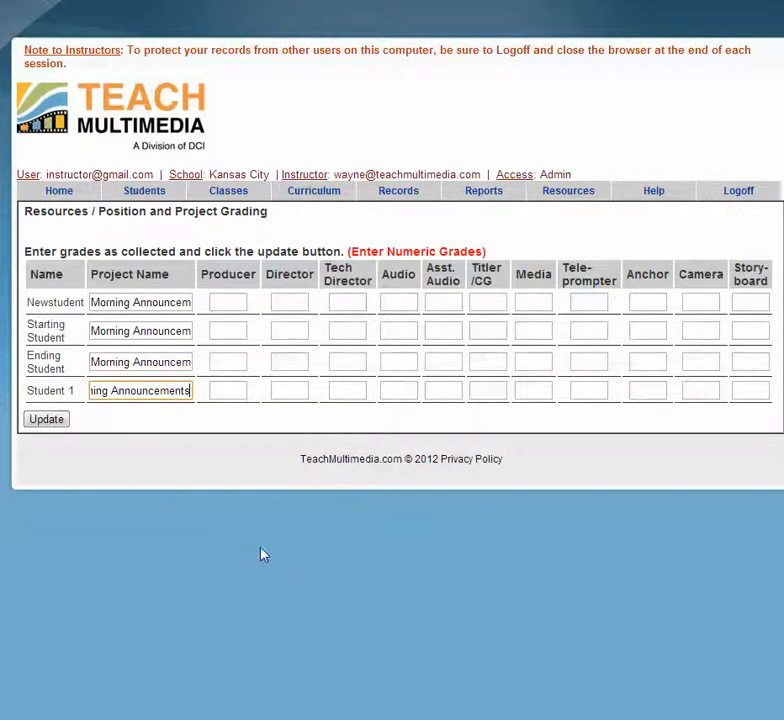
Enter a Producer grade of 98 for Newstudent and an Audio grade of 95 for Starting Student.
click(238, 301)
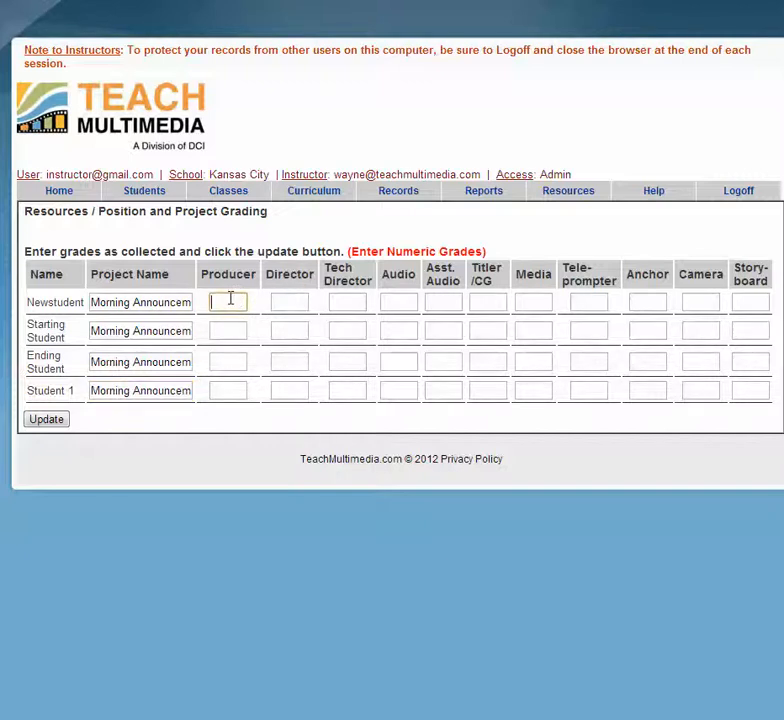
text(98)
click(385, 331)
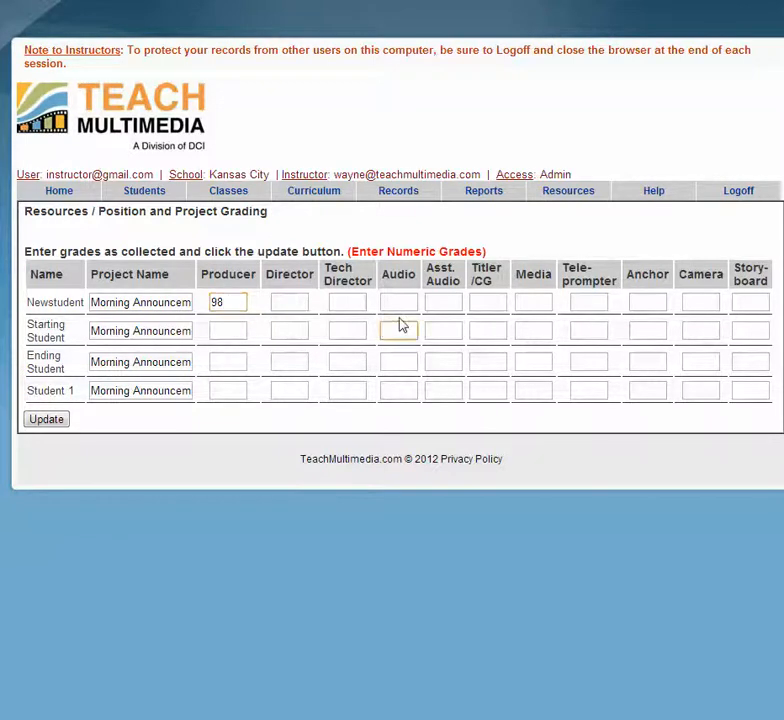
text(95)
Enter a Teleprompter grade of 99 for Ending Student and an Anchor grade of 99 for Student 1, and submit the grades.
click(575, 361)
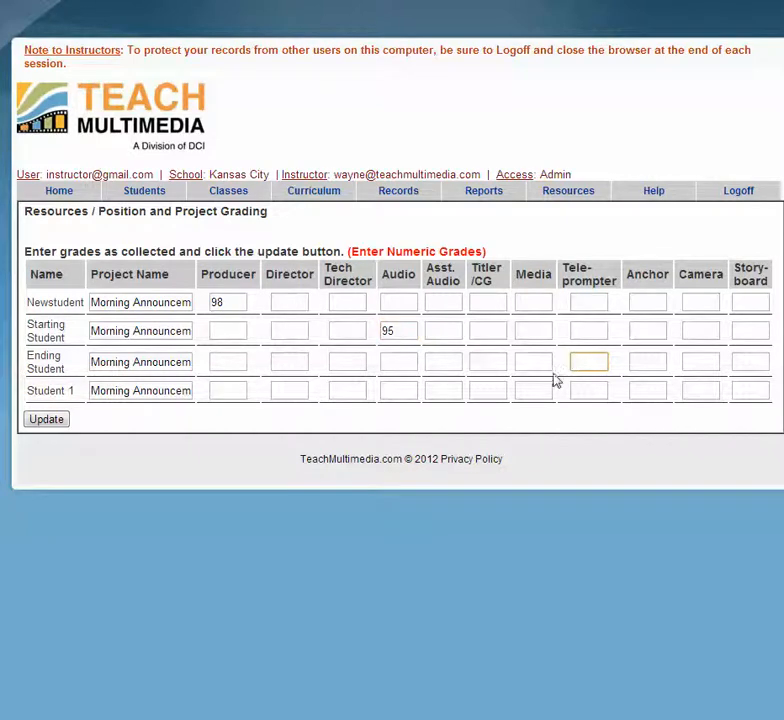
text(10)
drag(586, 361, 560, 361)
text(99)
click(662, 393)
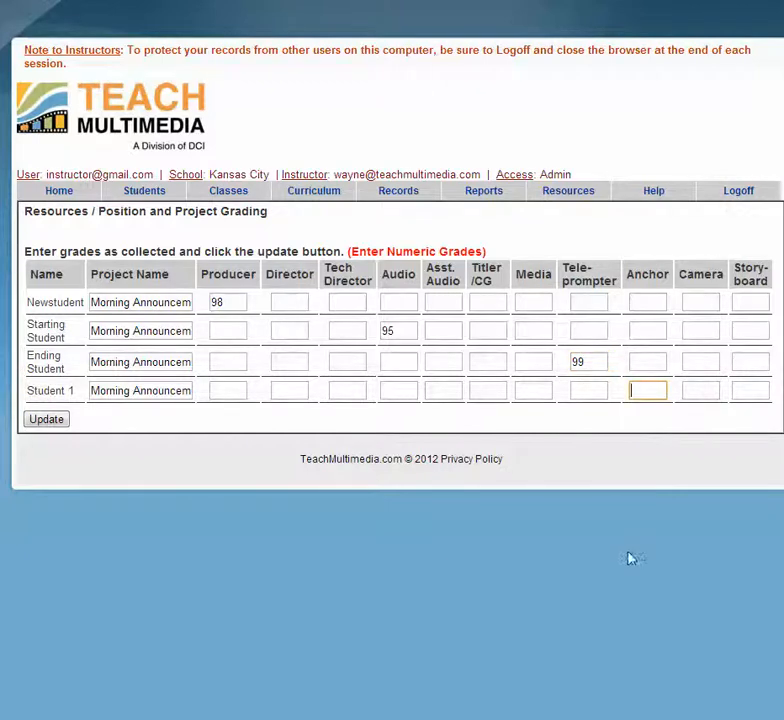
text(99)
click(47, 419)
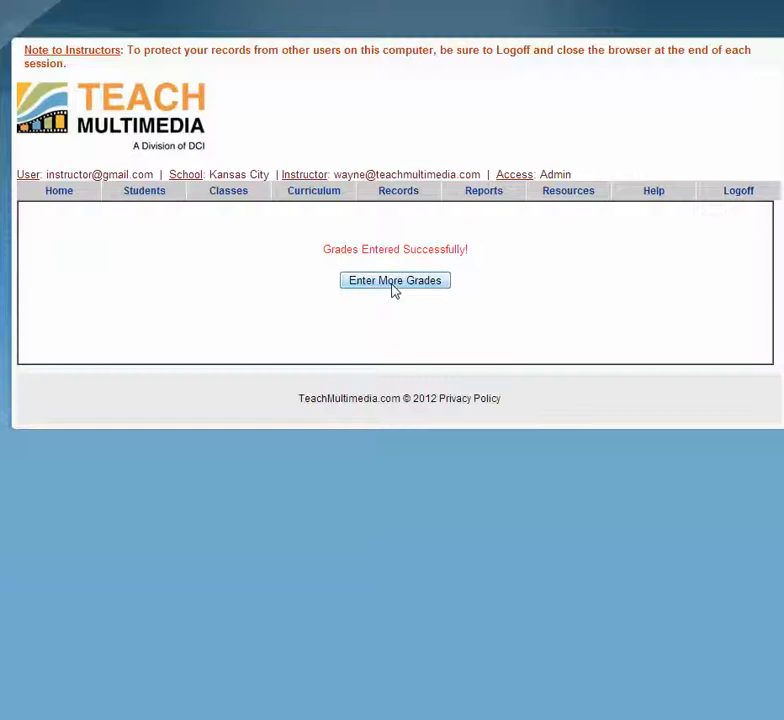
Open quiz recording and list the members of the 5th Hour Multimedia class.
mouse_move(415, 197)
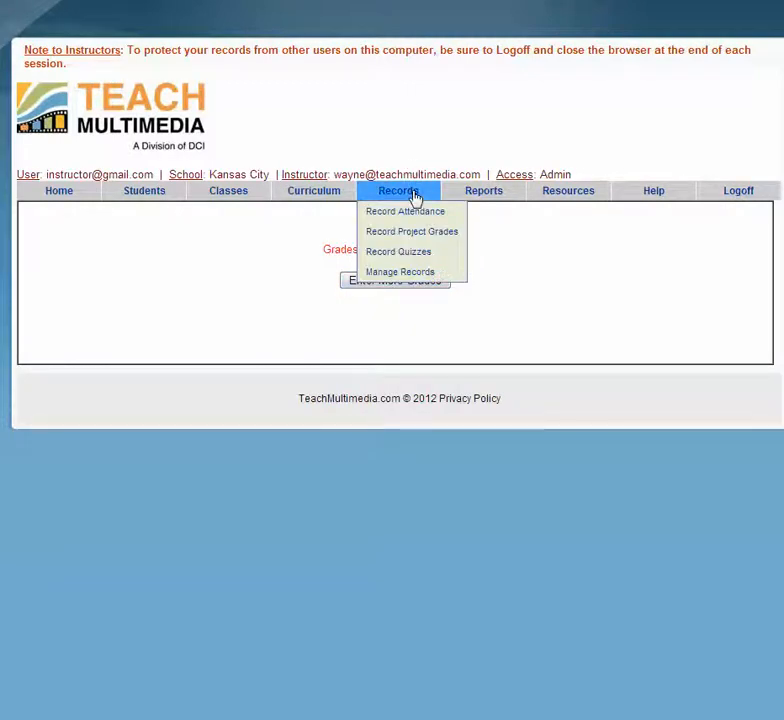
click(422, 252)
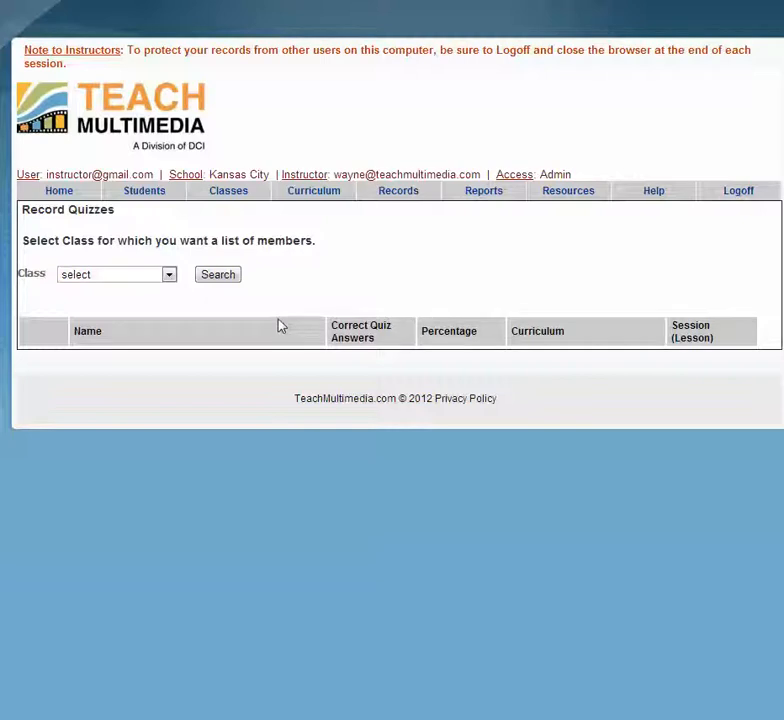
click(169, 276)
click(172, 304)
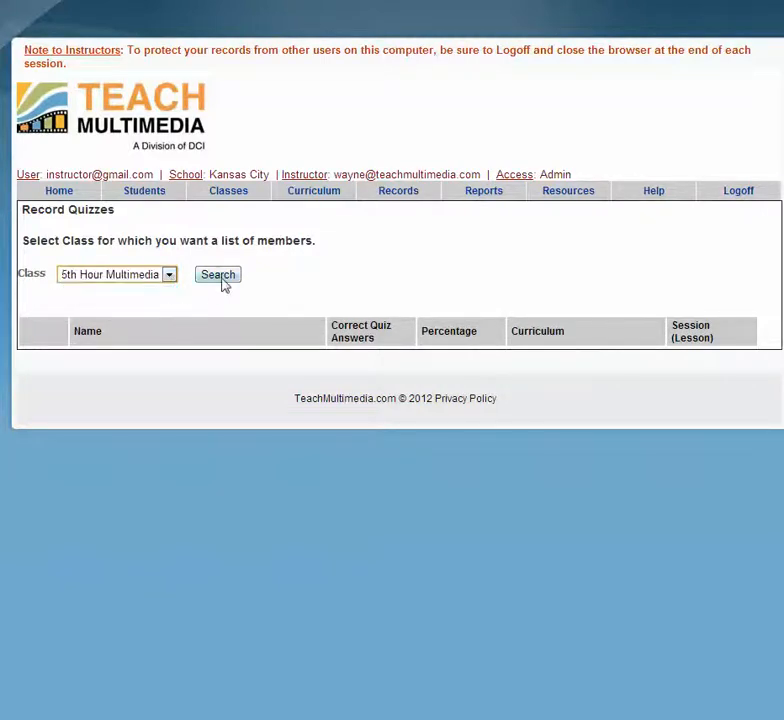
click(220, 276)
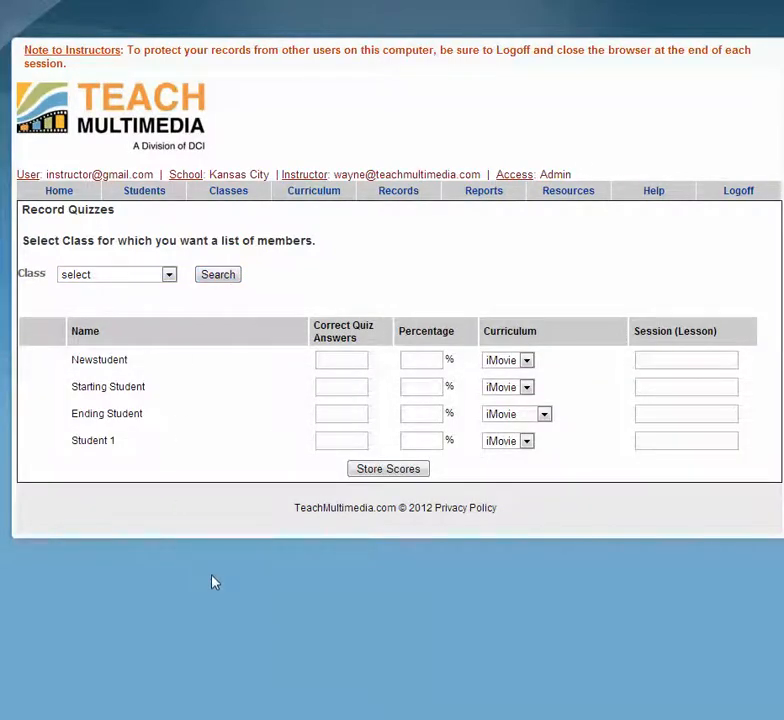
Enter Newstudent's iMovie quiz result: 9 correct answers, 90 percent, session 2.
click(342, 359)
text(9)
key(Tab)
text(90)
key(Tab)
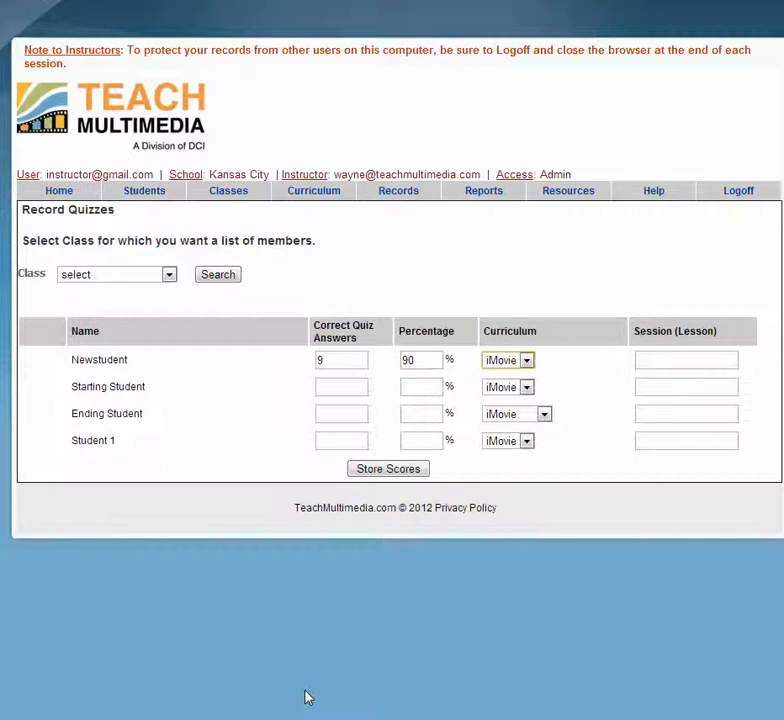
key(Tab)
text(2)
key(Tab)
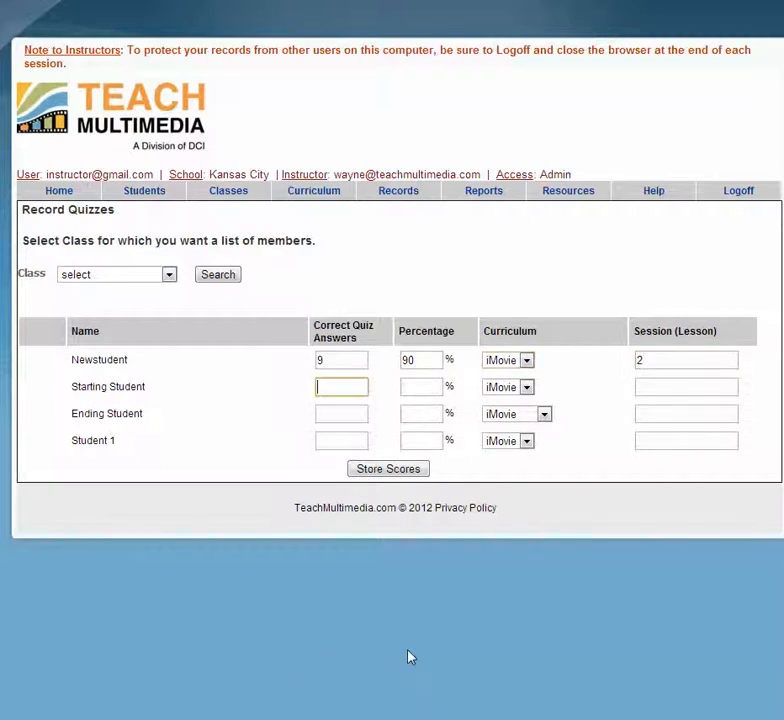
Enter Starting Student's iMovie quiz result: 10 correct answers, 100 percent, session 2.
text(10)
key(Tab)
text(100)
key(Tab)
key(Tab)
text(2)
key(Tab)
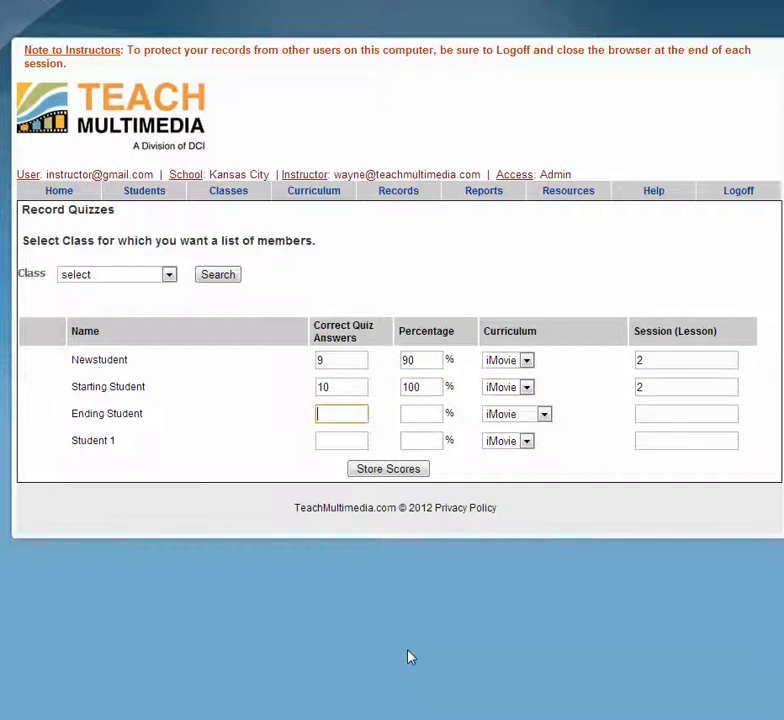
Enter Ending Student's iMovie quiz result: 8 correct answers, 80 percent, session 2.
text(8)
key(Tab)
text(80)
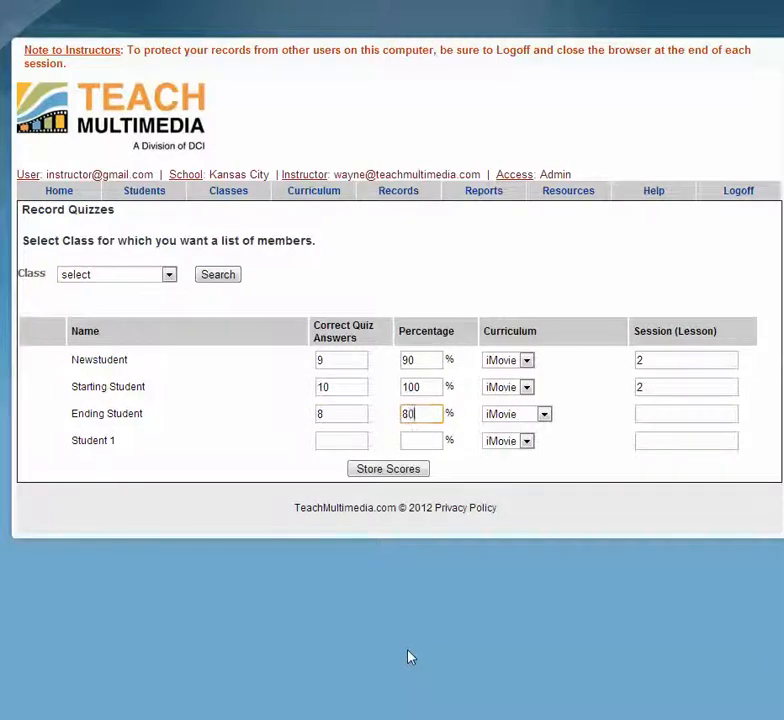
key(Tab)
key(Tab)
text(2)
key(Tab)
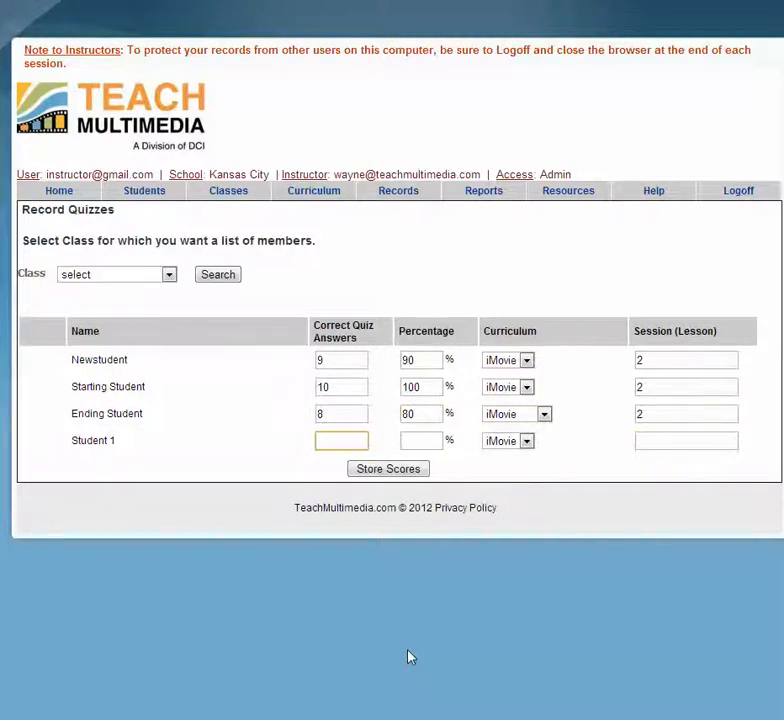
Enter Student 1's iMovie quiz result of 8 correct answers, 80 percent, session 2, and store all the scores.
text(8)
key(Tab)
text(80)
key(Tab)
key(Tab)
text(2)
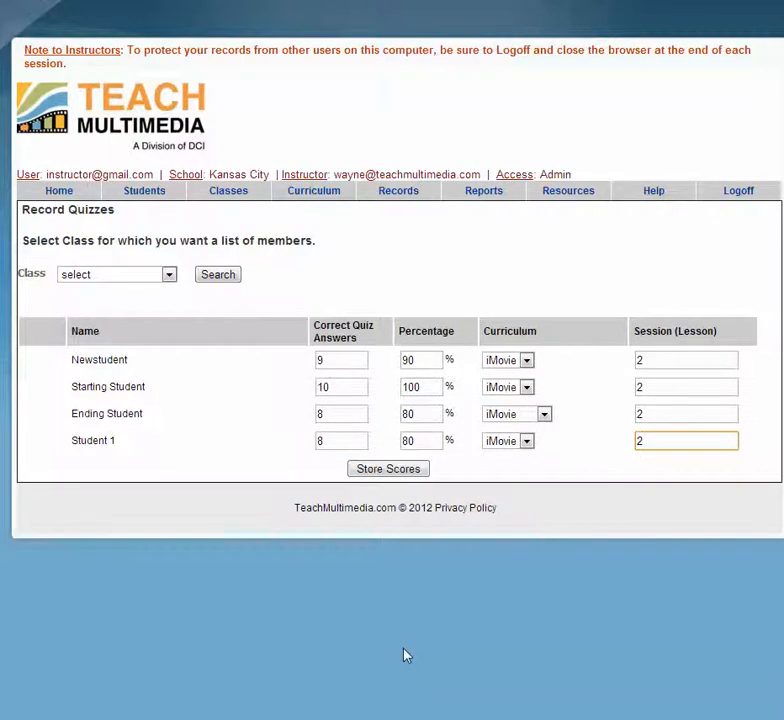
click(370, 470)
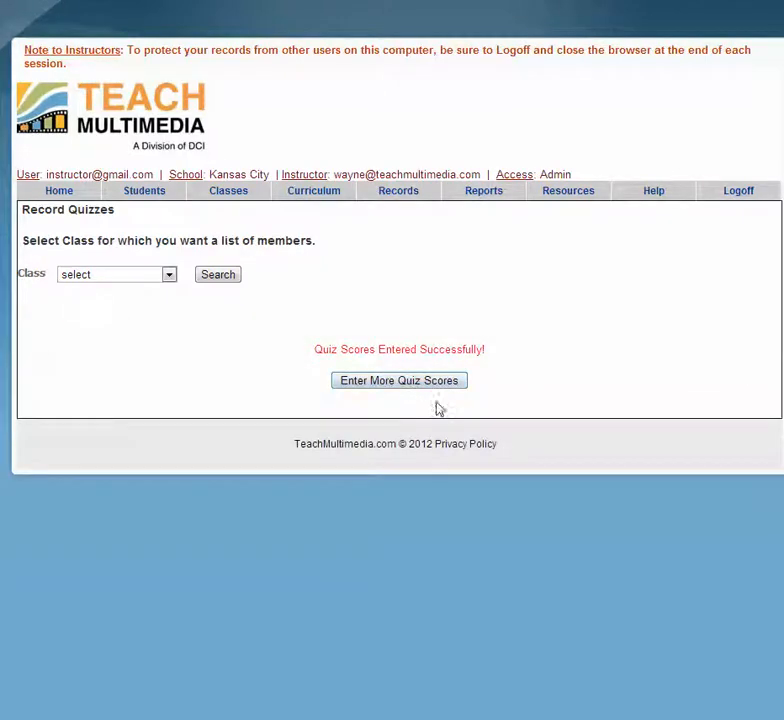
Open Newstudent's stored records for the 5th Hour Multimedia class and review the project grades, quiz scores and attendance.
mouse_move(415, 200)
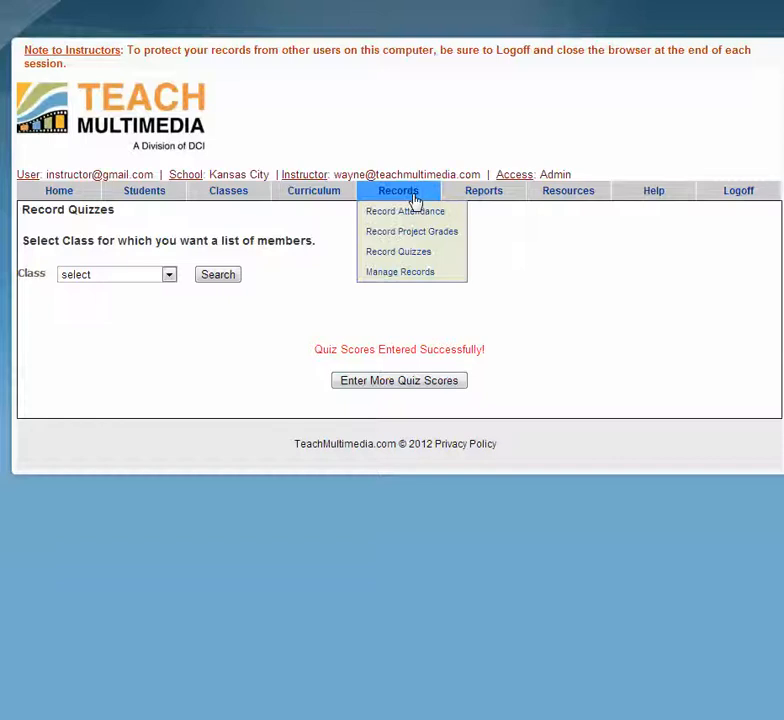
click(428, 272)
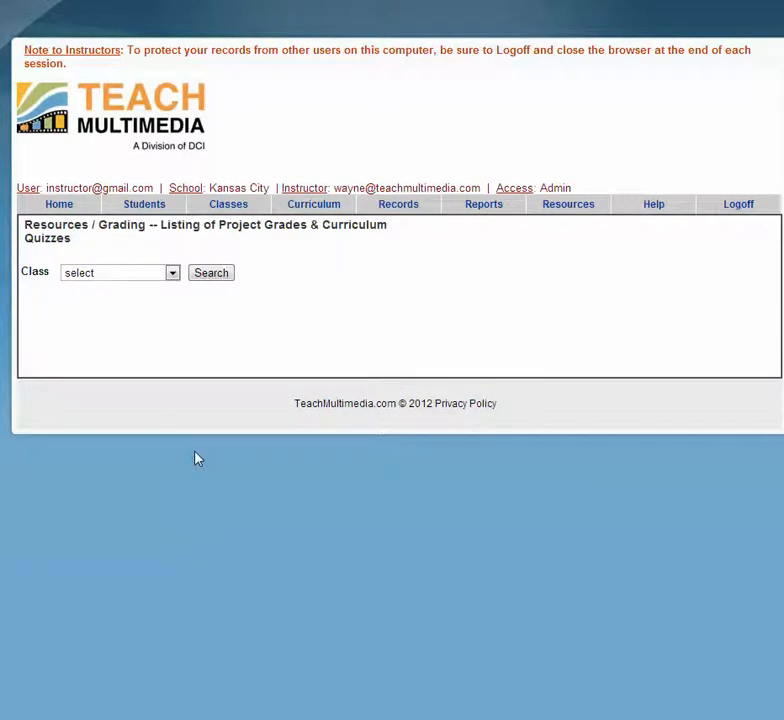
click(173, 274)
click(150, 303)
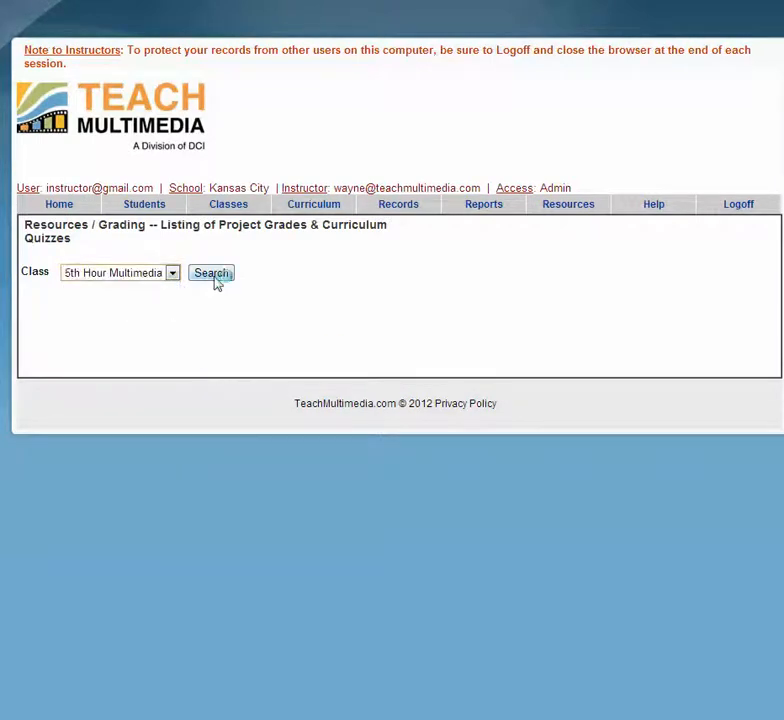
click(213, 274)
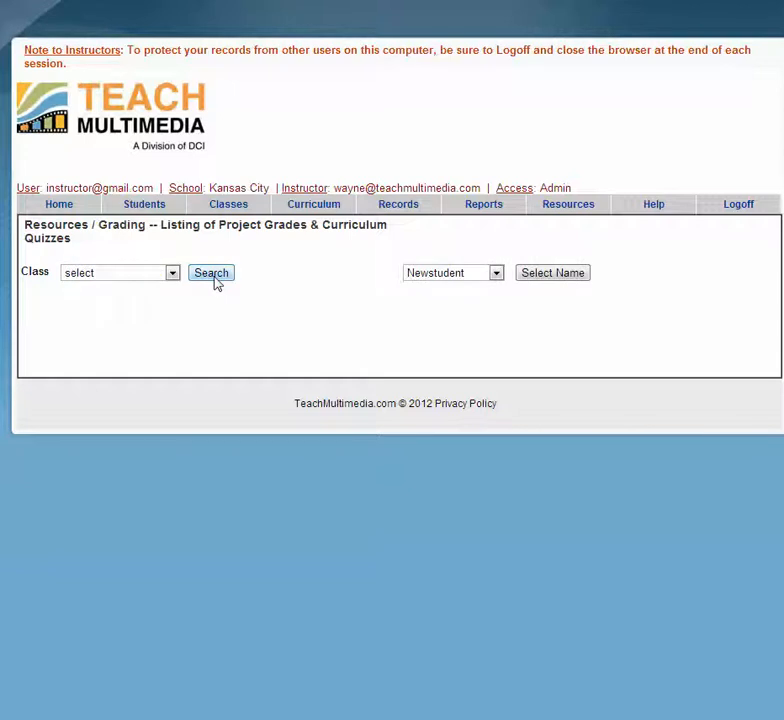
click(537, 273)
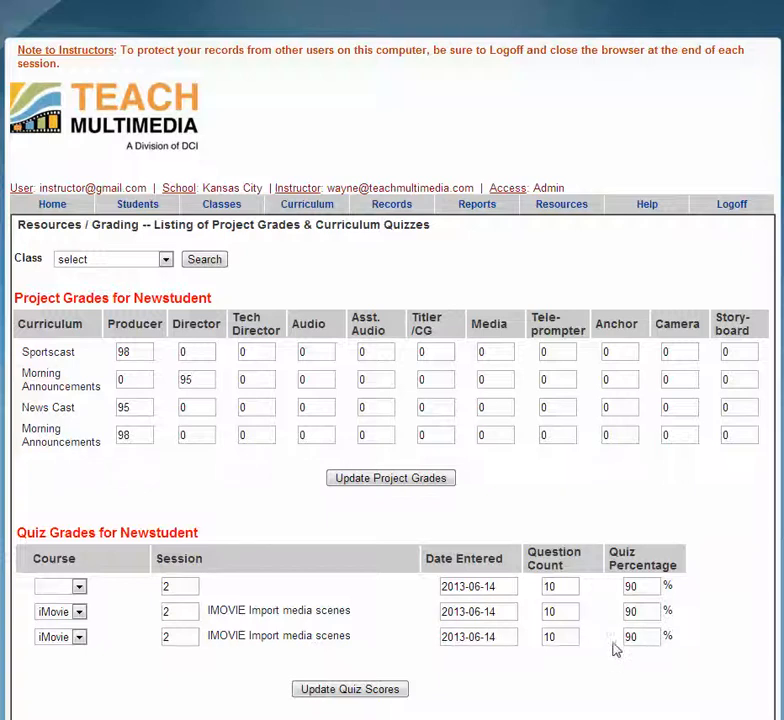
scroll(616, 650, down, 3)
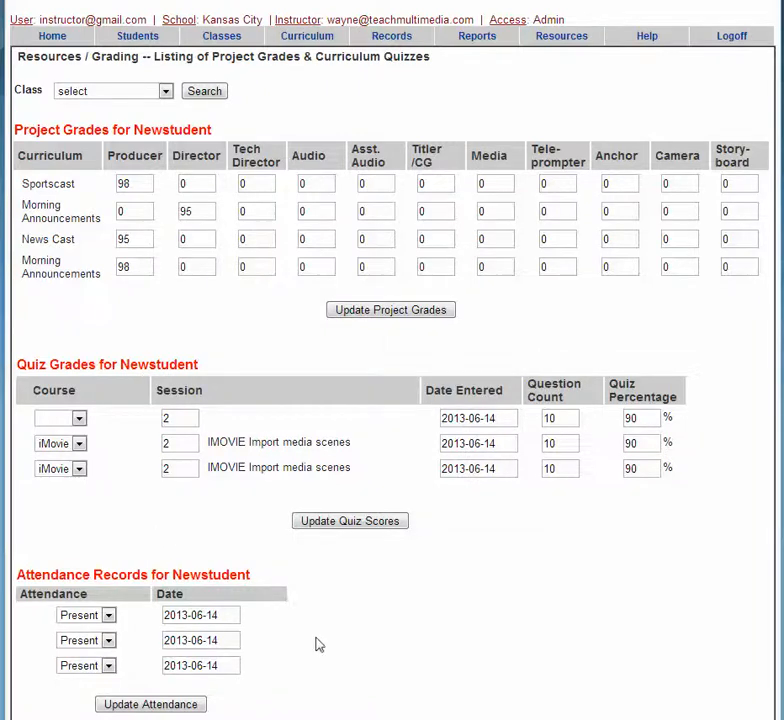
scroll(318, 640, down, 2)
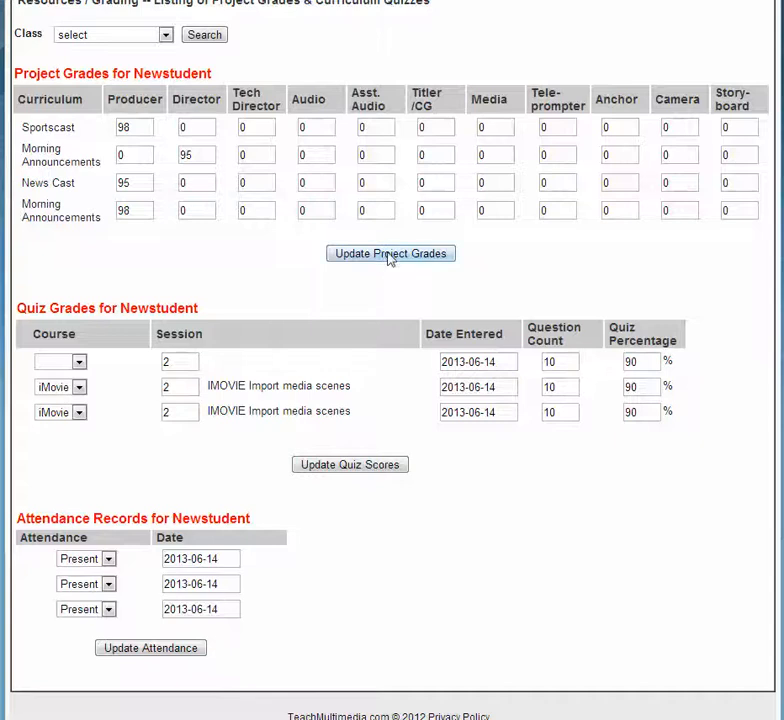
click(181, 656)
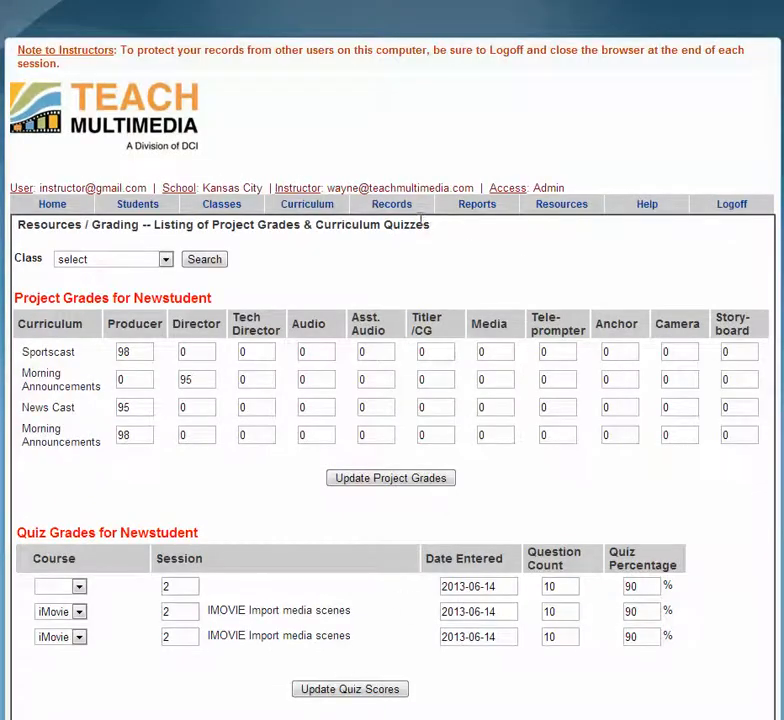
Open the Grades & Attendance report and load the student list of the 5th Hour Multimedia class.
mouse_move(410, 211)
mouse_move(500, 214)
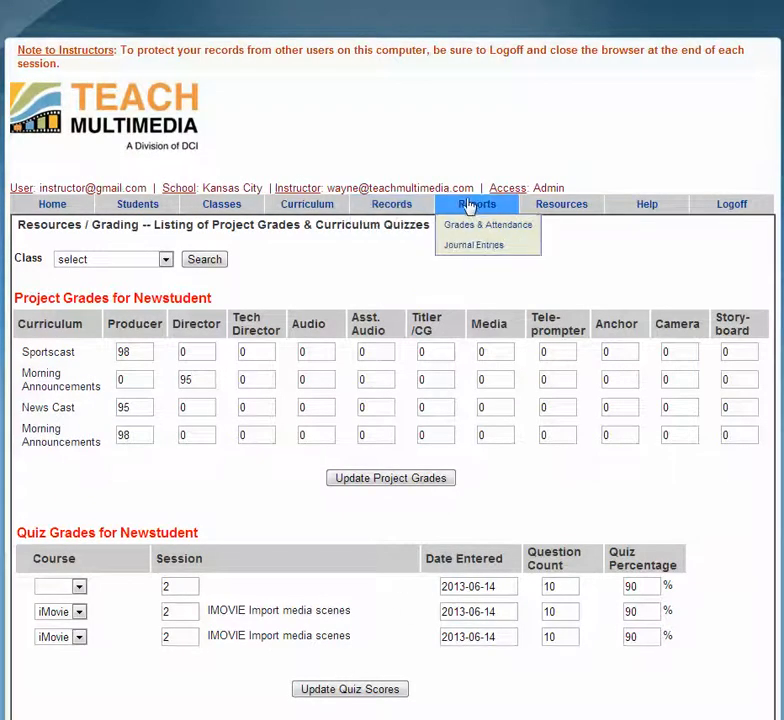
click(520, 231)
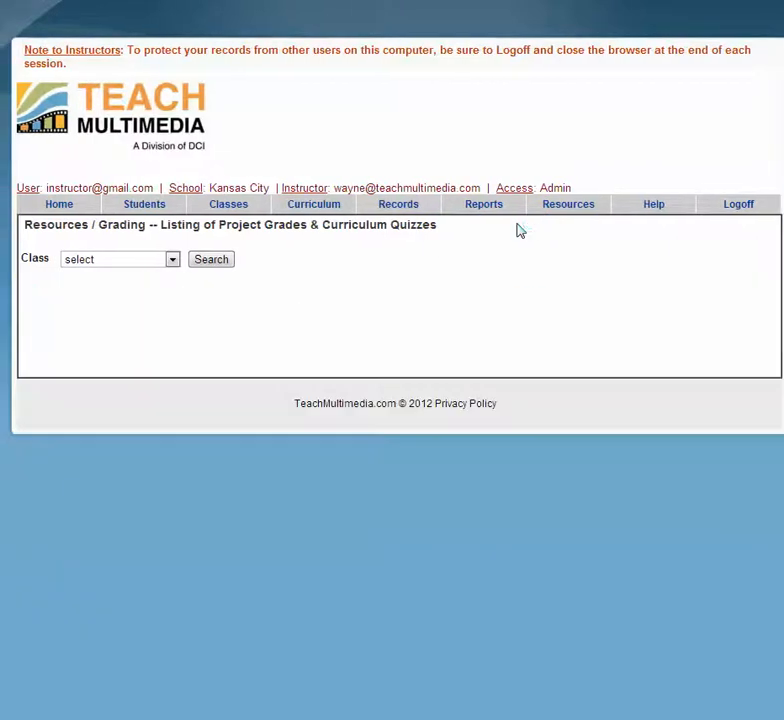
click(173, 260)
click(200, 275)
click(173, 261)
click(215, 261)
click(174, 263)
click(166, 290)
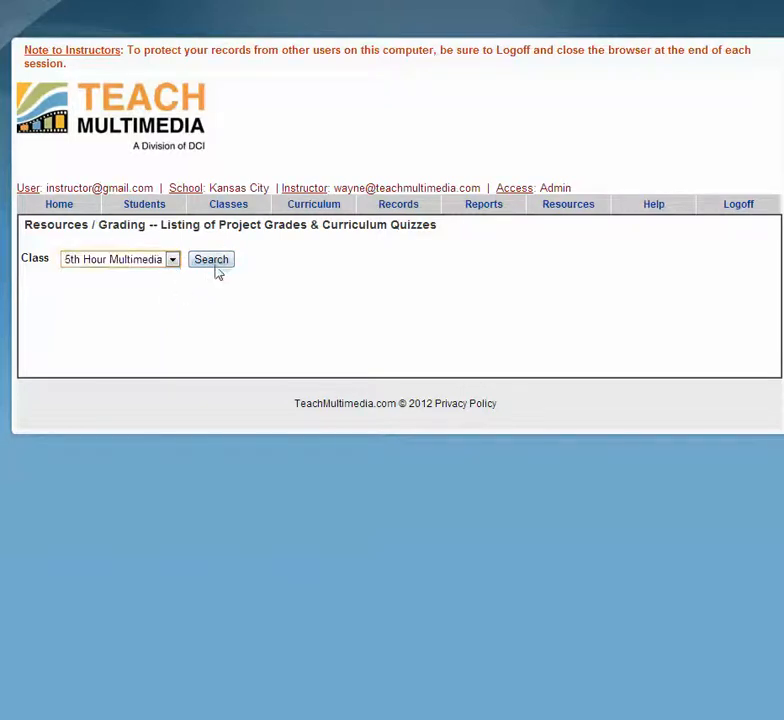
click(216, 266)
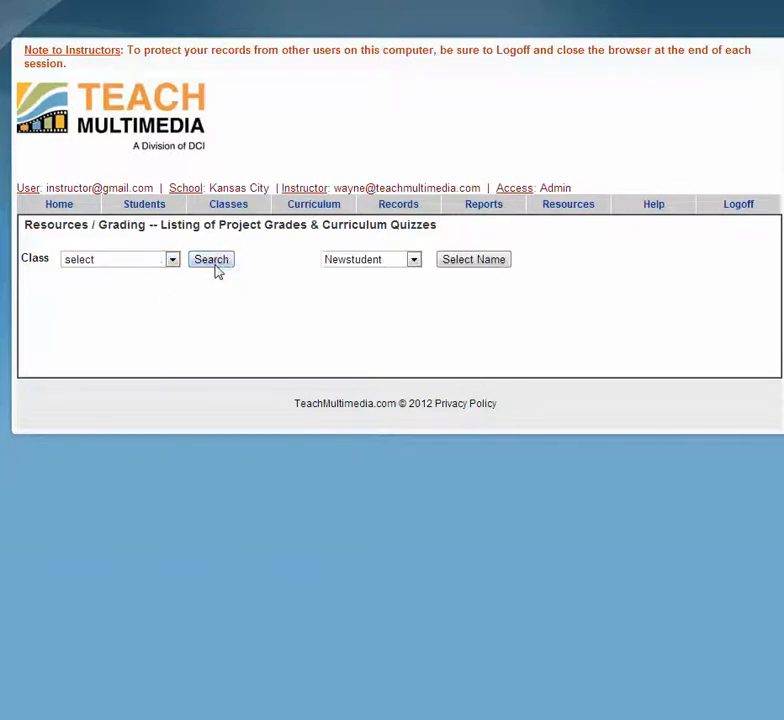
Display the report for Student 1 and examine the project averages, quiz average and attendance totals.
click(413, 261)
click(407, 317)
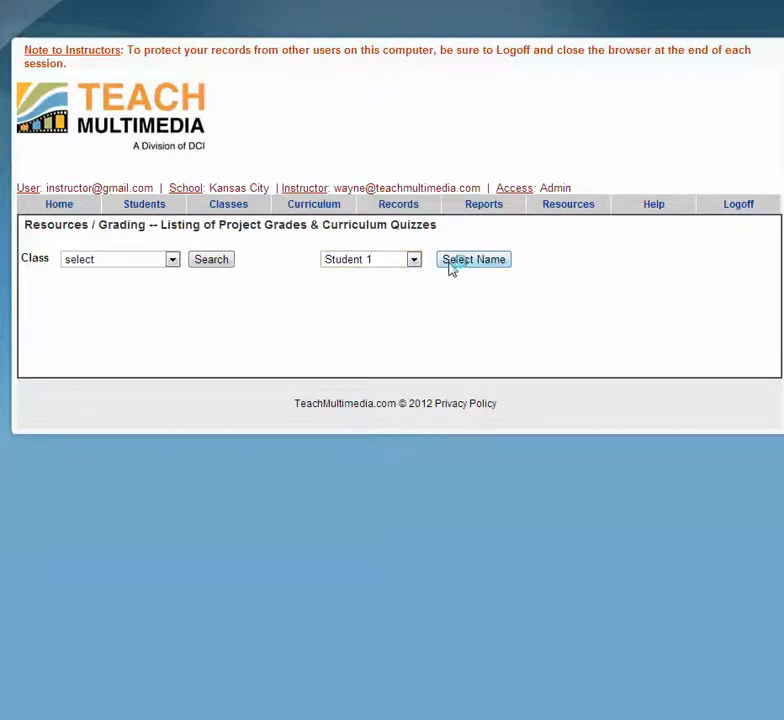
click(451, 266)
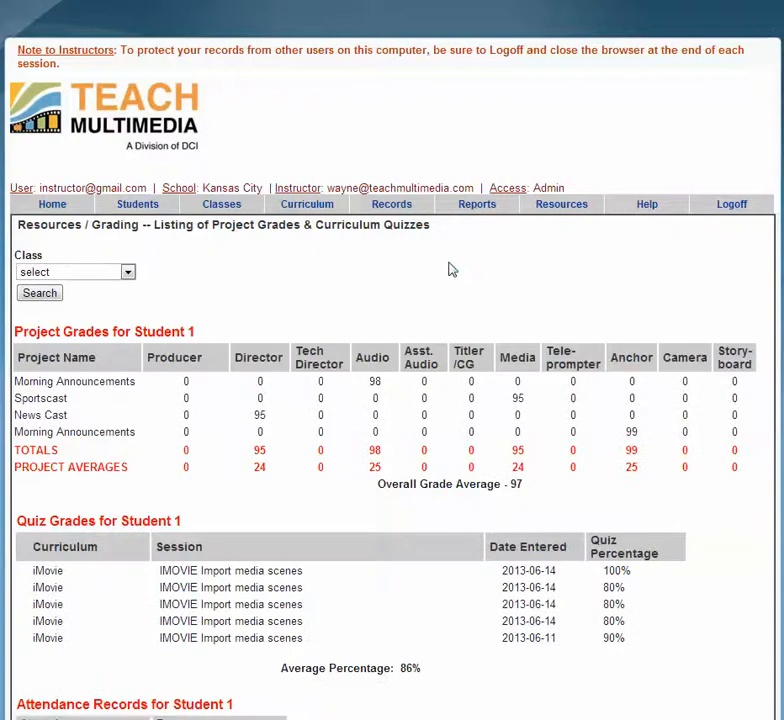
scroll(643, 522, down, 3)
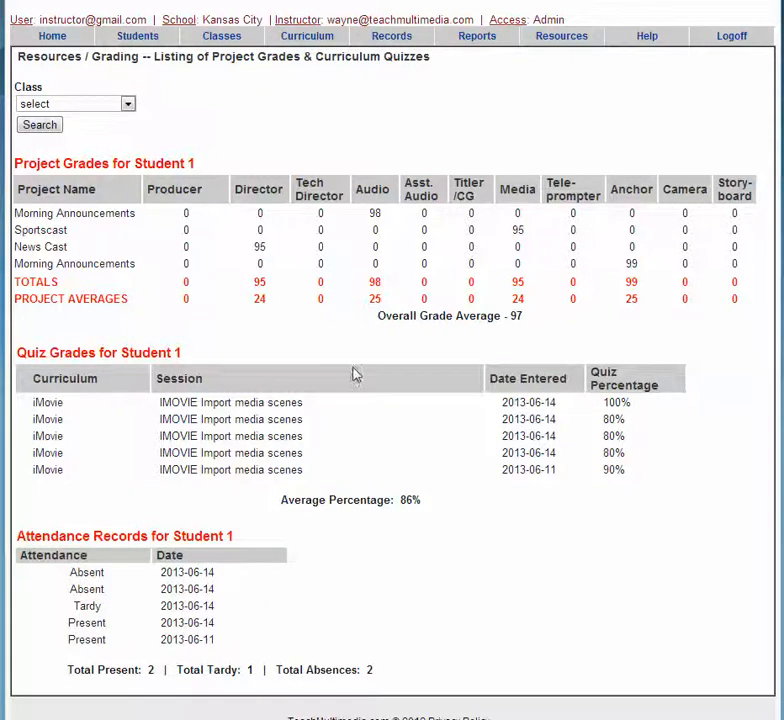
drag(344, 501, 374, 501)
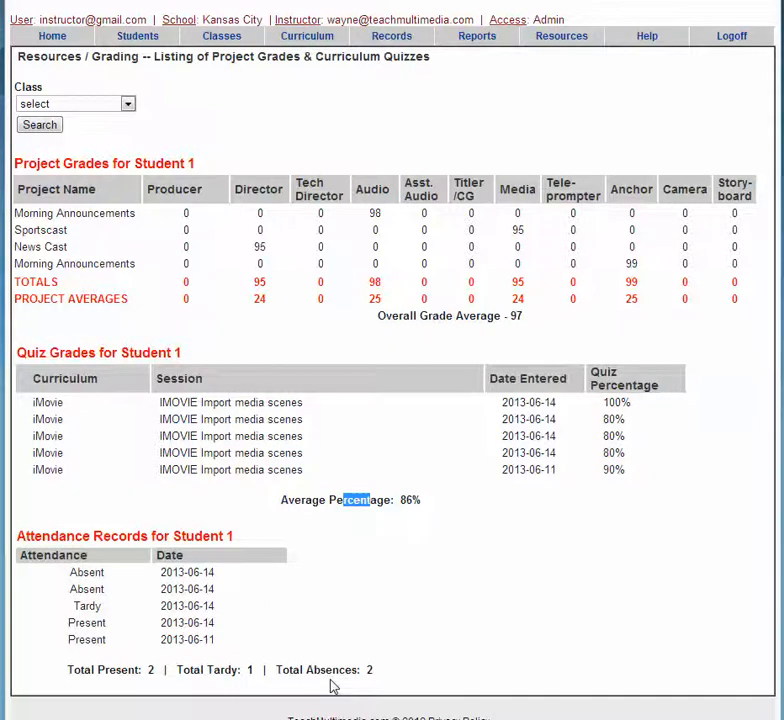
scroll(486, 679, up, 3)
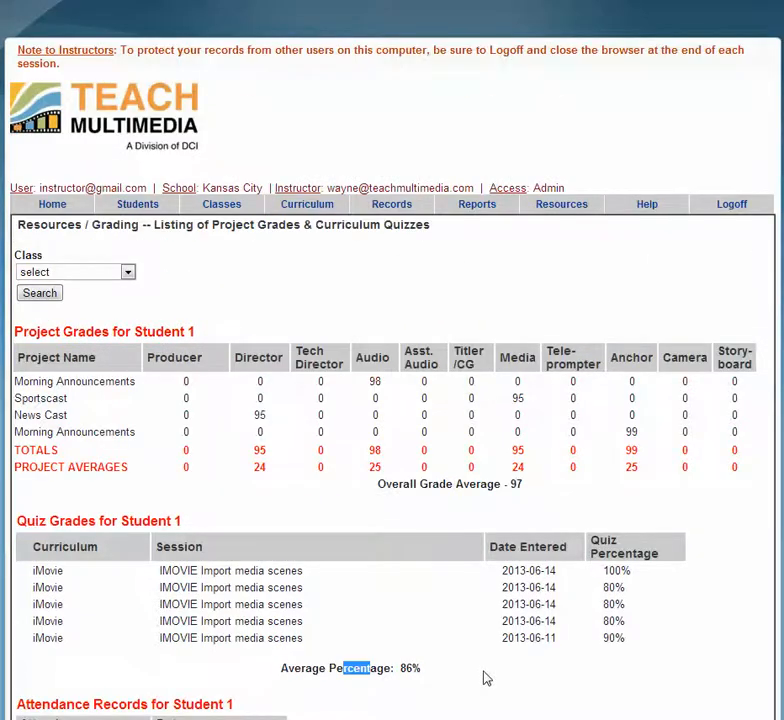
scroll(486, 679, down, 2)
scroll(486, 679, up, 2)
Look up the journal entries of Student 1 in the 5th Hour Multimedia class.
mouse_move(492, 213)
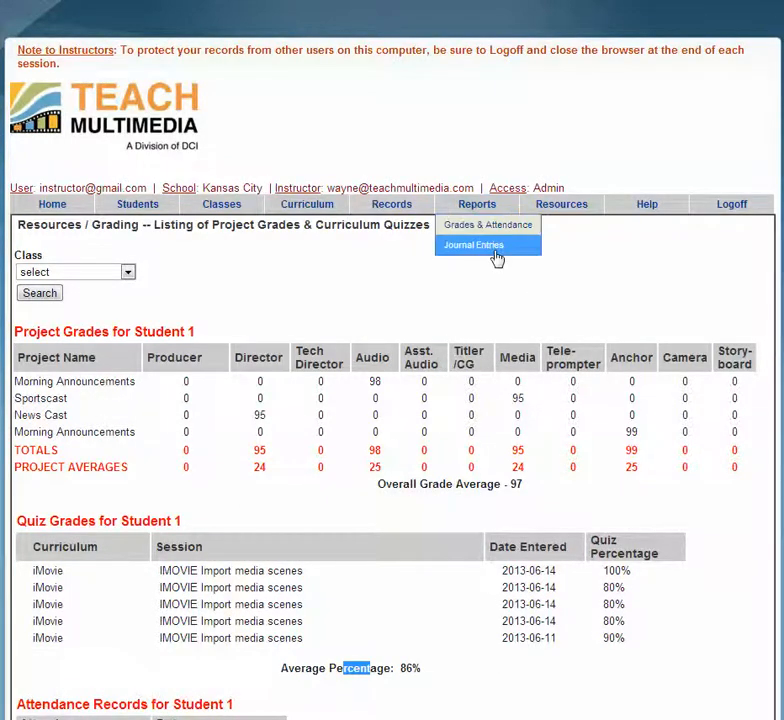
click(495, 245)
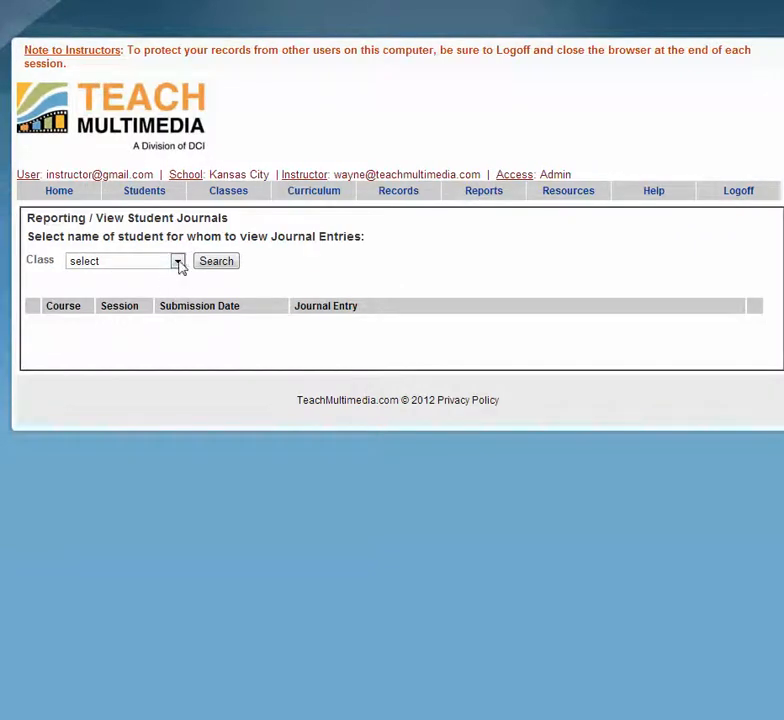
click(178, 262)
click(173, 291)
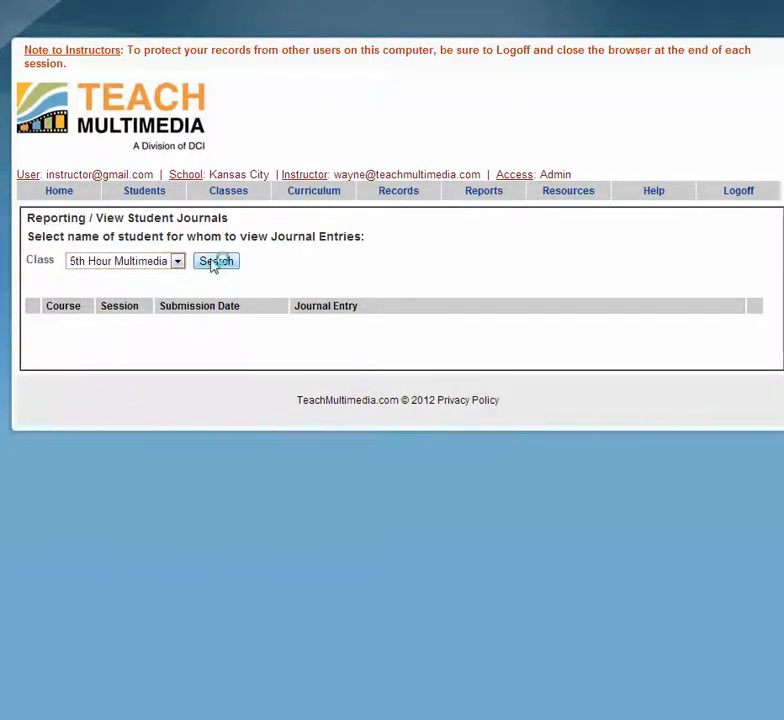
click(215, 261)
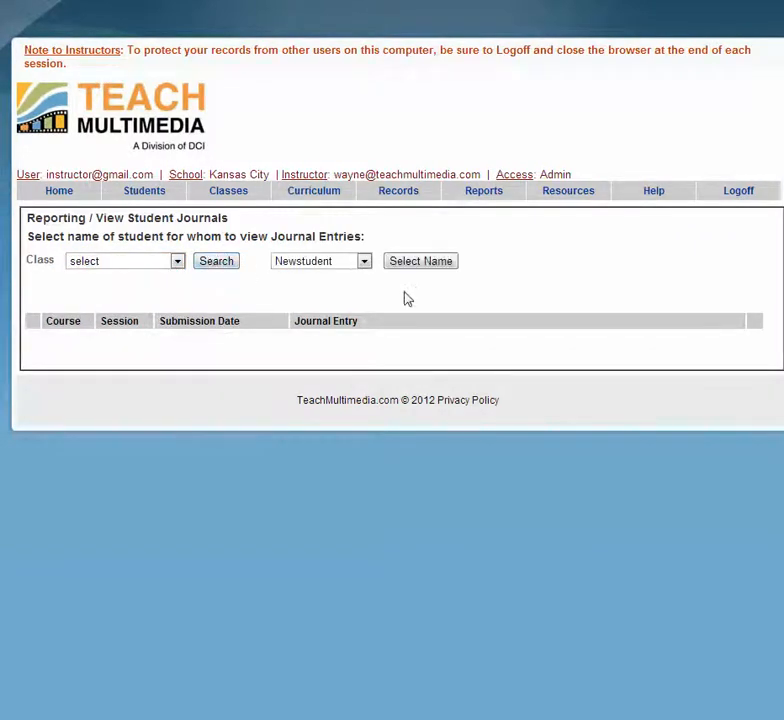
click(365, 262)
click(362, 317)
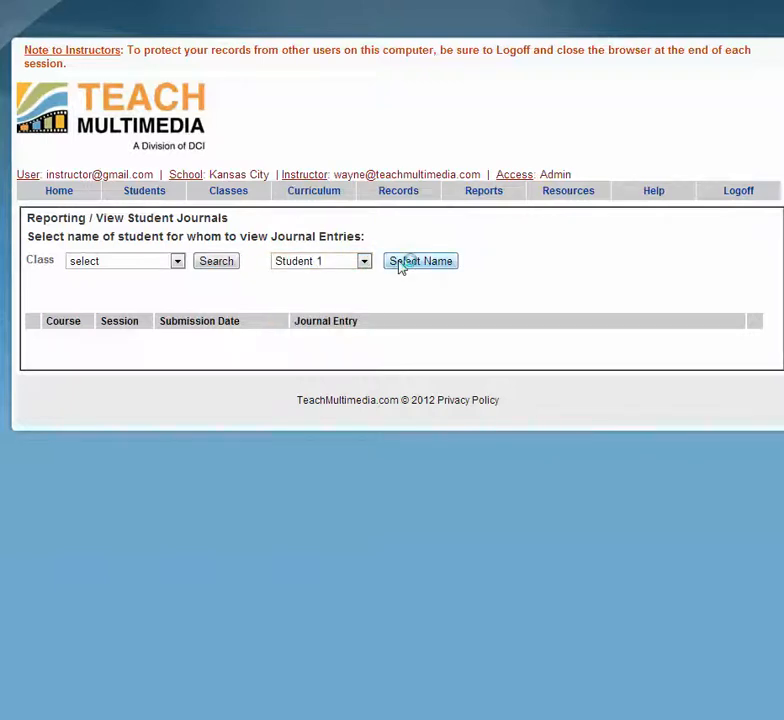
click(401, 262)
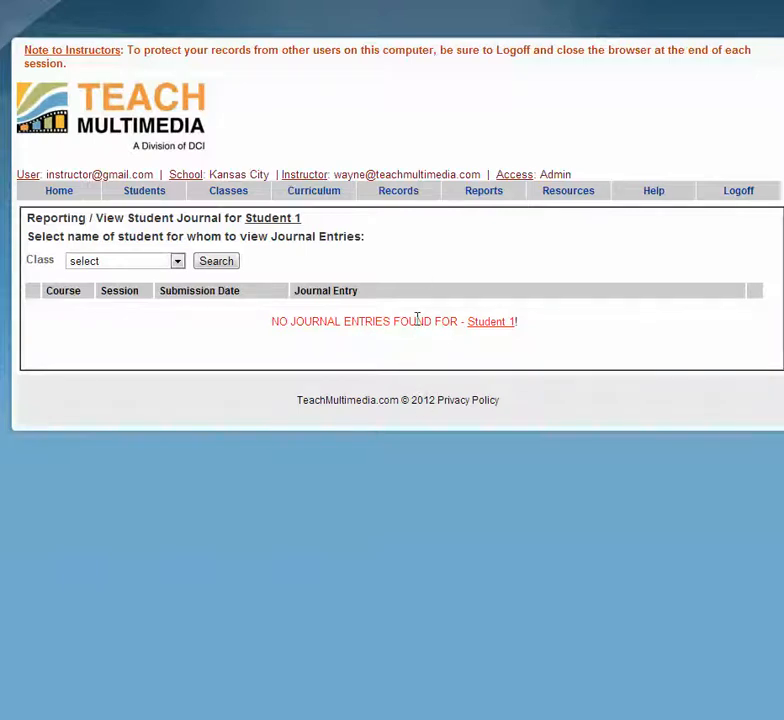
Look through the downloadable video templates in the resources and open the list of teachers guides.
mouse_move(483, 201)
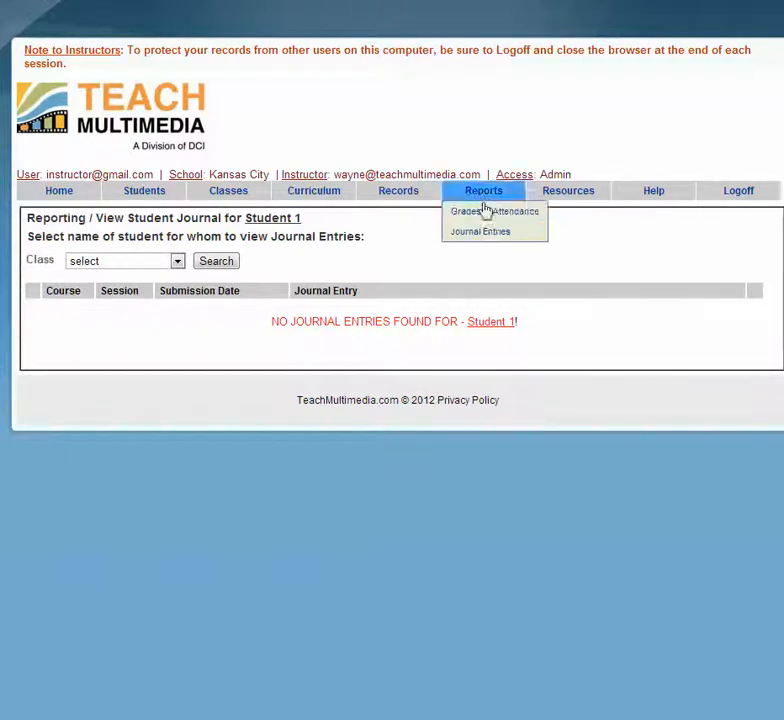
mouse_move(588, 193)
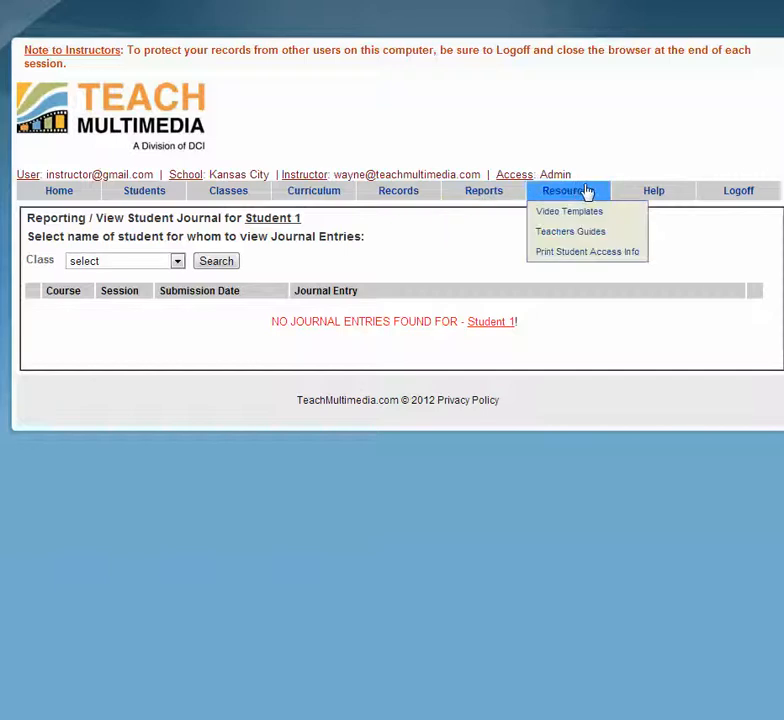
click(598, 213)
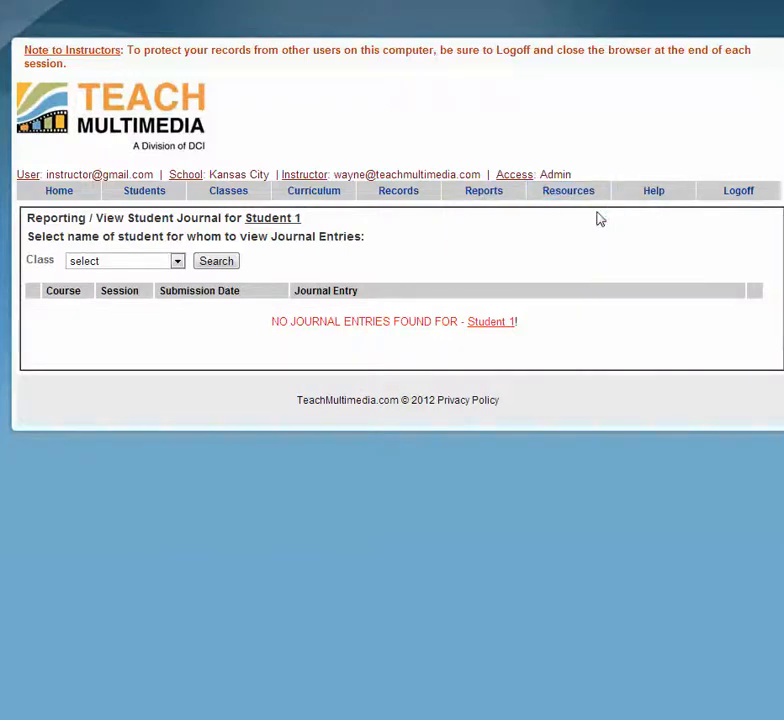
scroll(752, 470, down, 3)
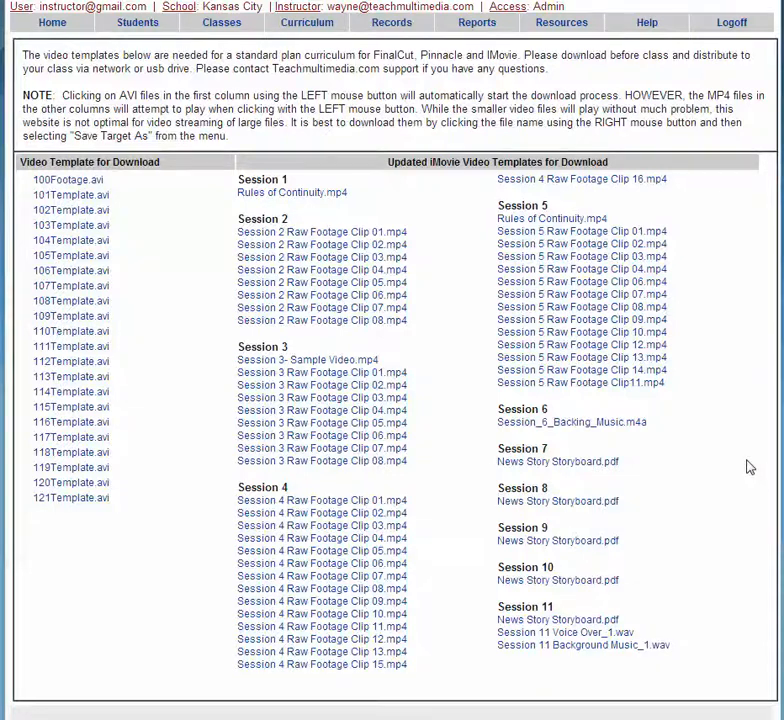
scroll(660, 589, up, 3)
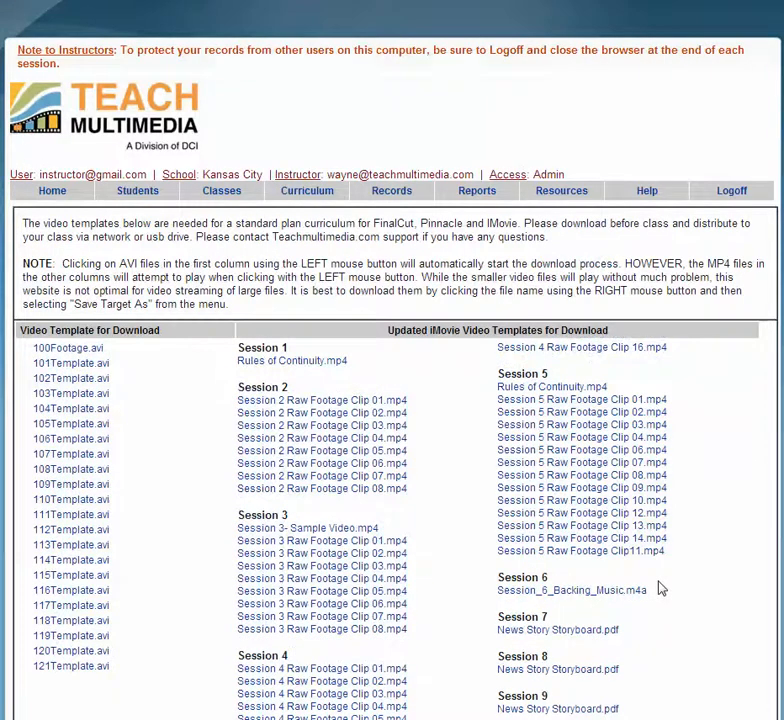
mouse_move(561, 190)
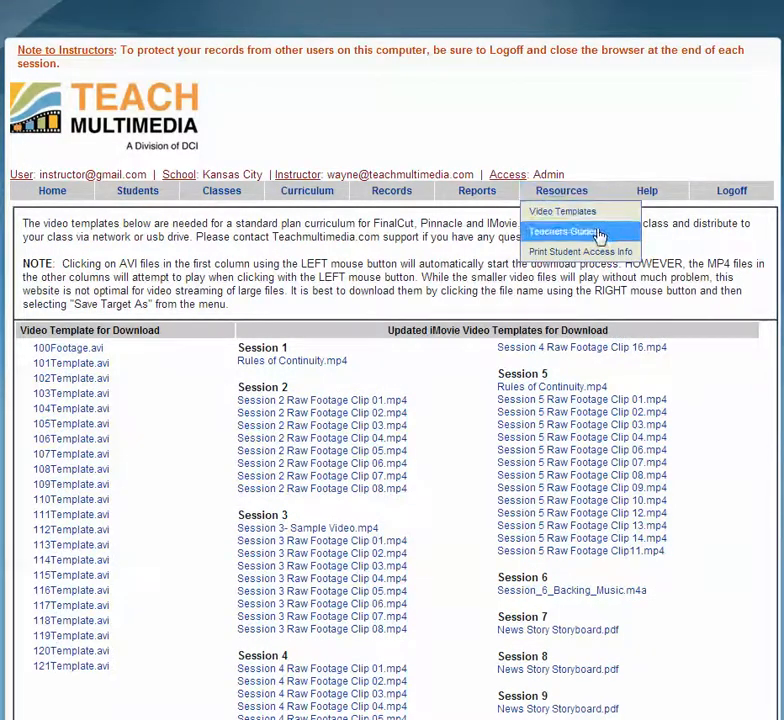
click(598, 230)
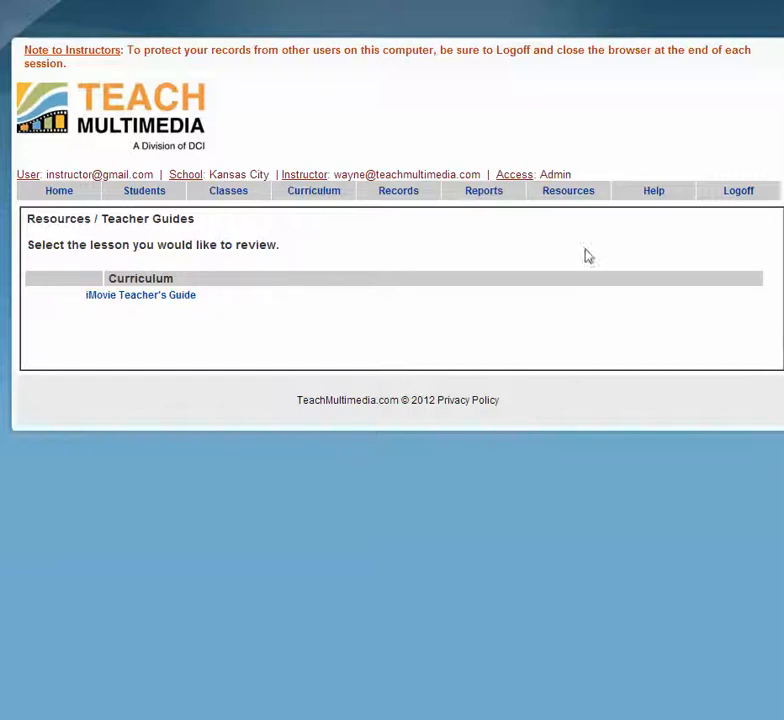
Show the student access list for the 5th Hour Multimedia class and save it to PDF.
mouse_move(582, 198)
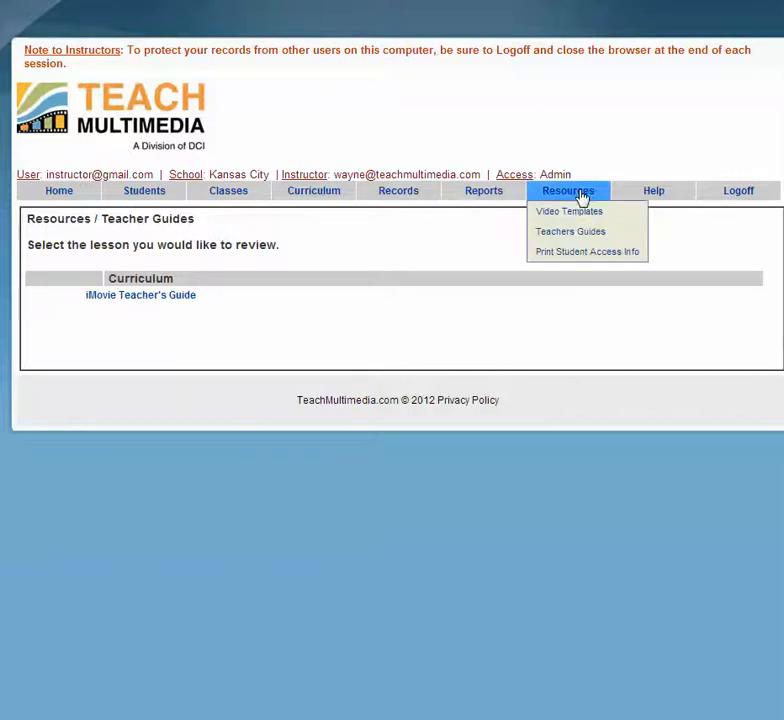
click(620, 258)
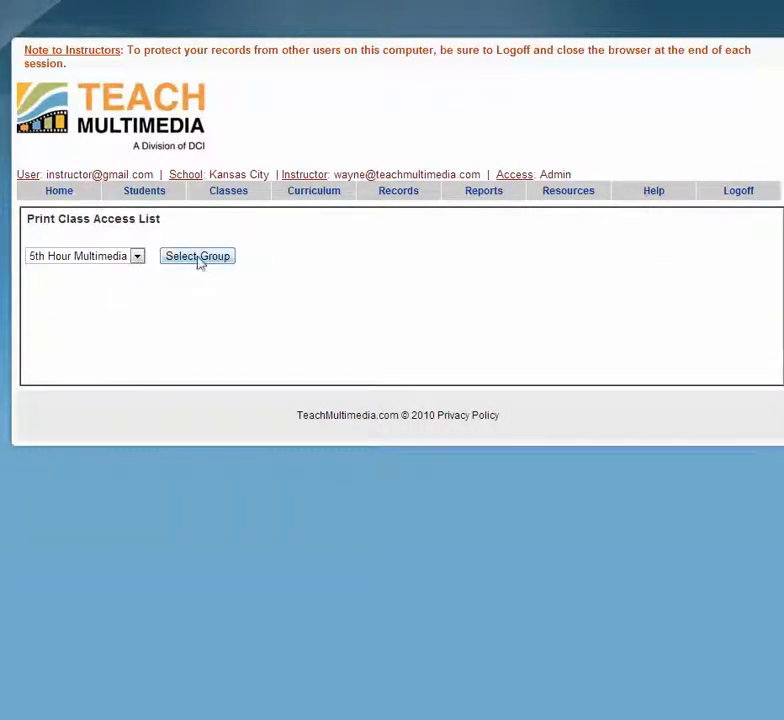
click(199, 258)
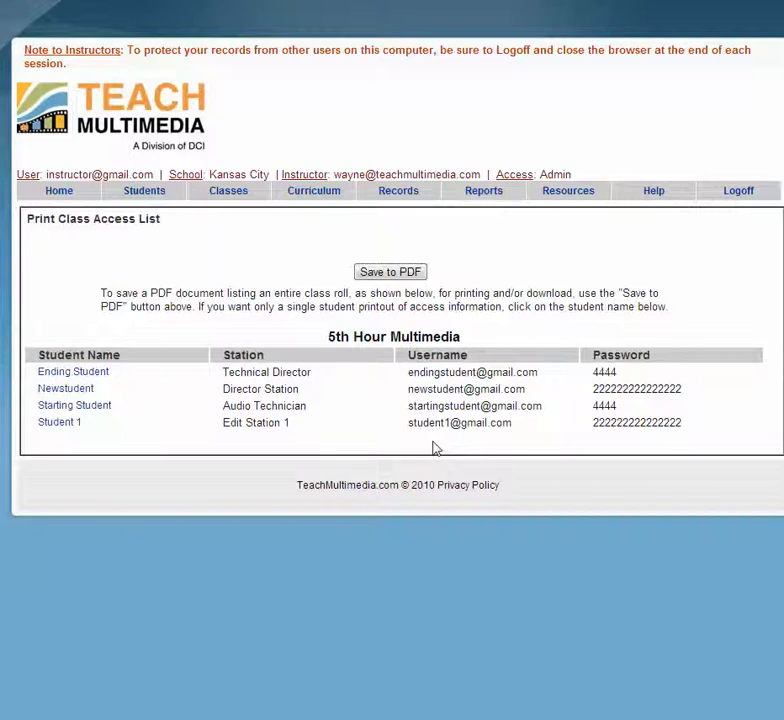
click(382, 273)
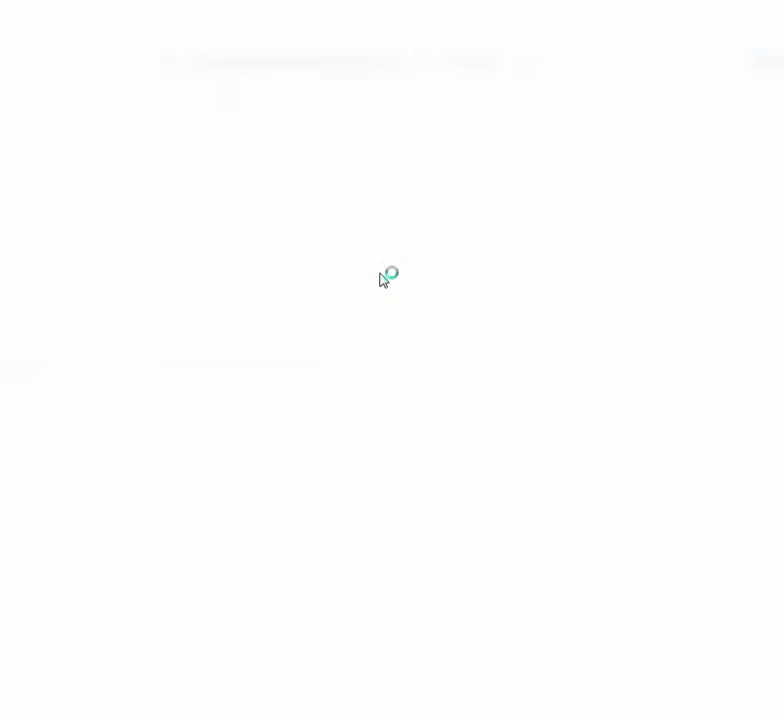